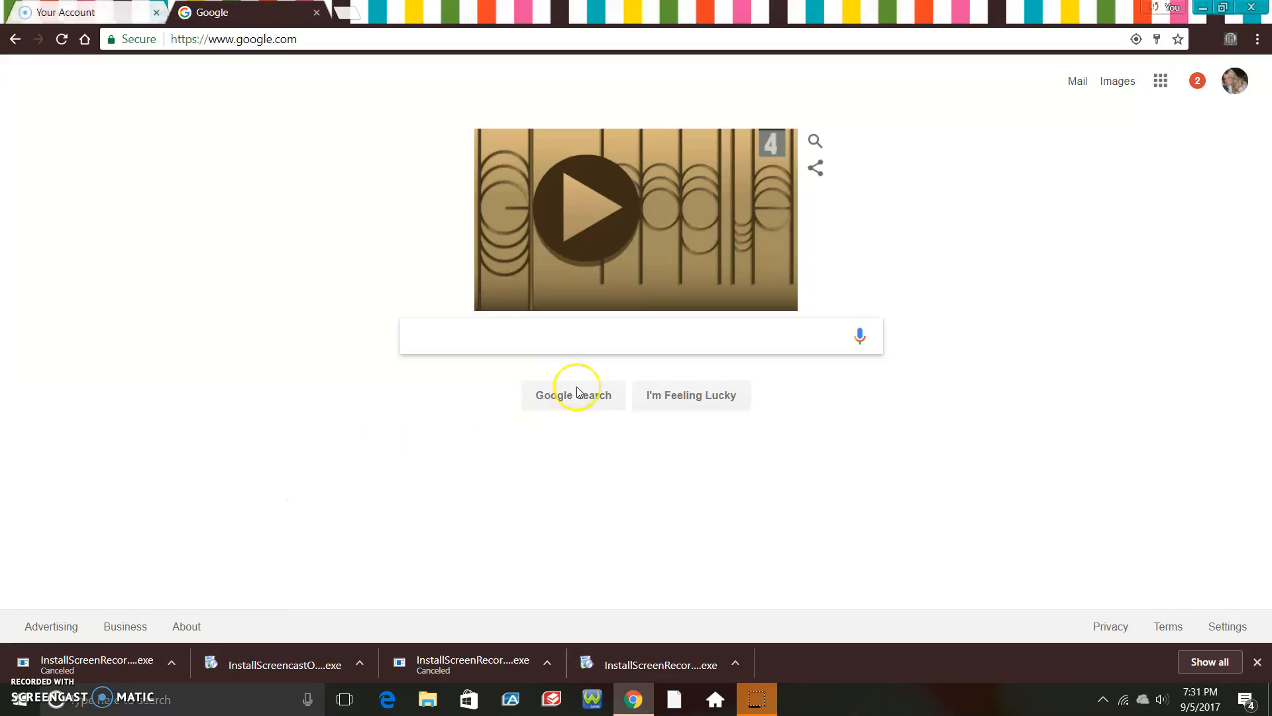
# Open Google Docs from the Google home page and create a new blank document
pyautogui.click(1162, 81)
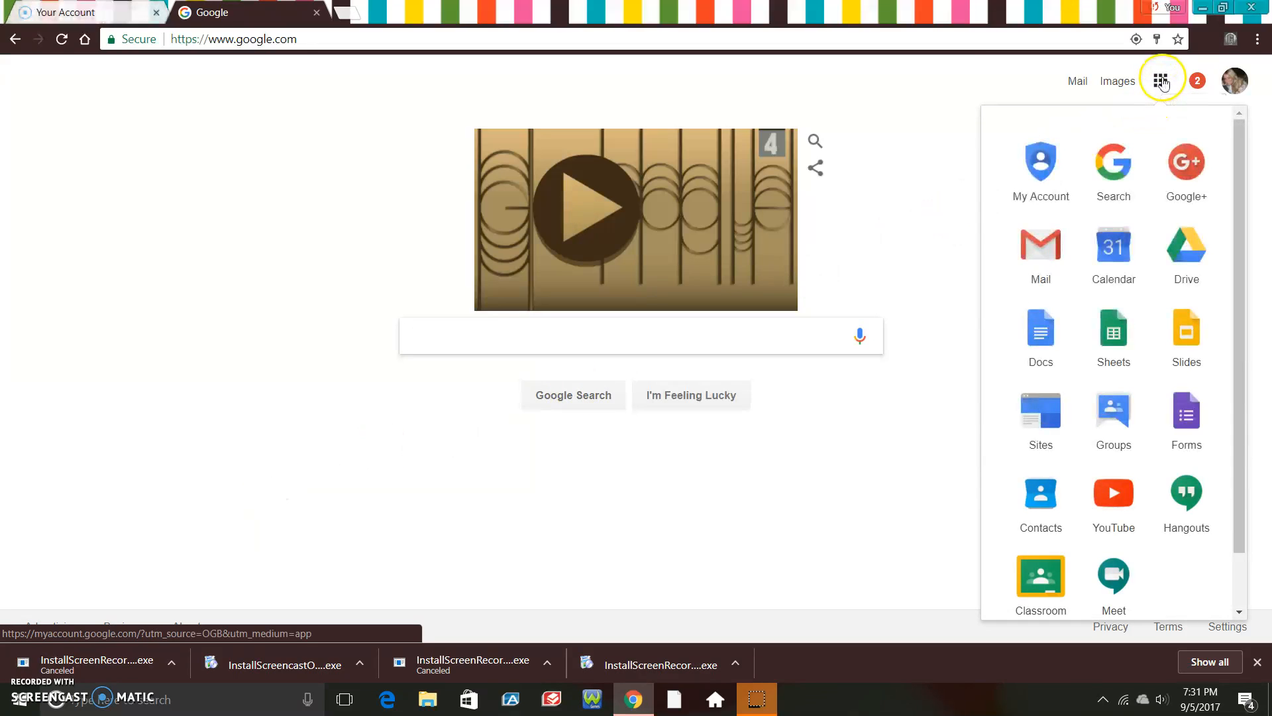
pyautogui.click(1044, 325)
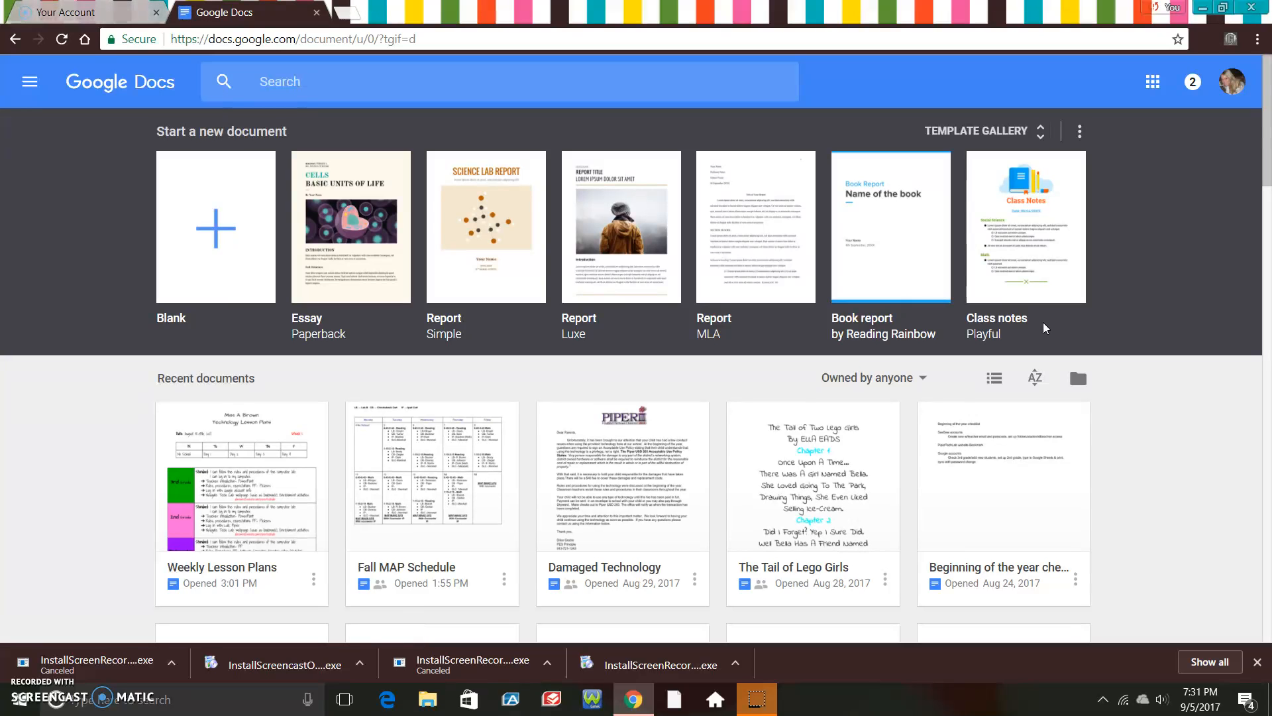
pyautogui.moveTo(1266, 160)
pyautogui.mouseDown()
pyautogui.moveTo(1250, 335)
pyautogui.moveTo(1267, 138)
pyautogui.mouseUp()
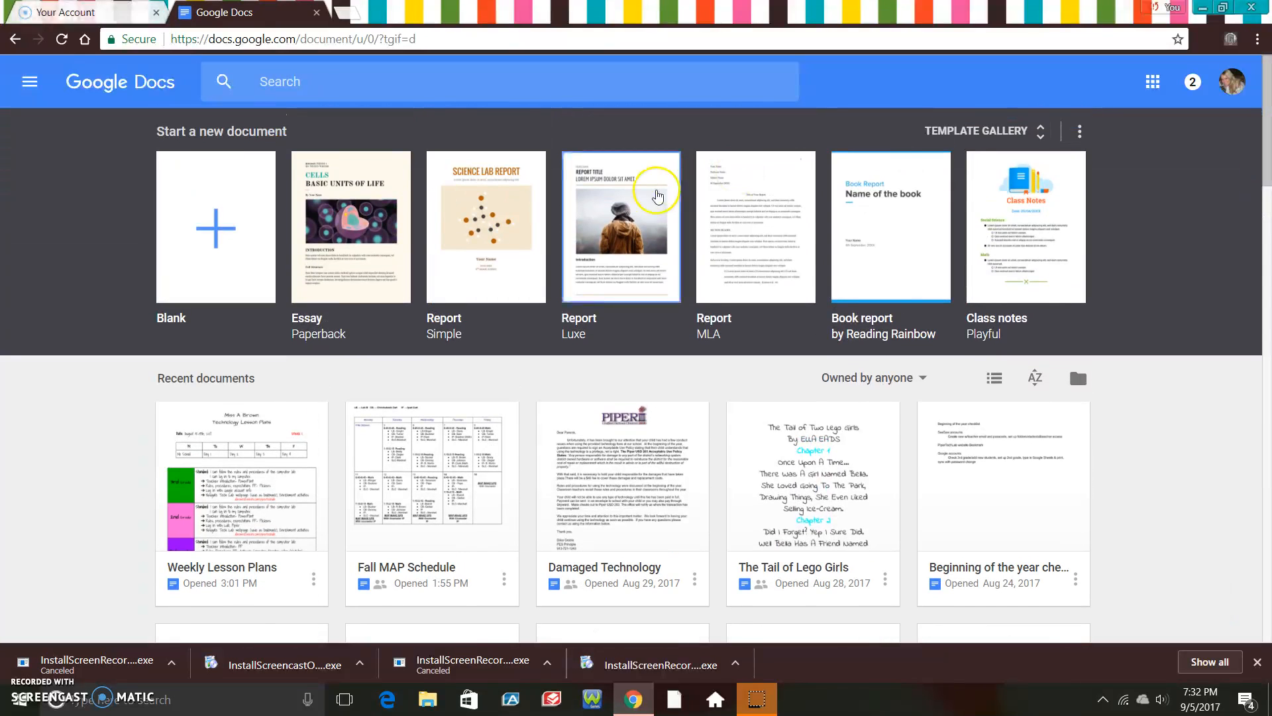
pyautogui.click(230, 228)
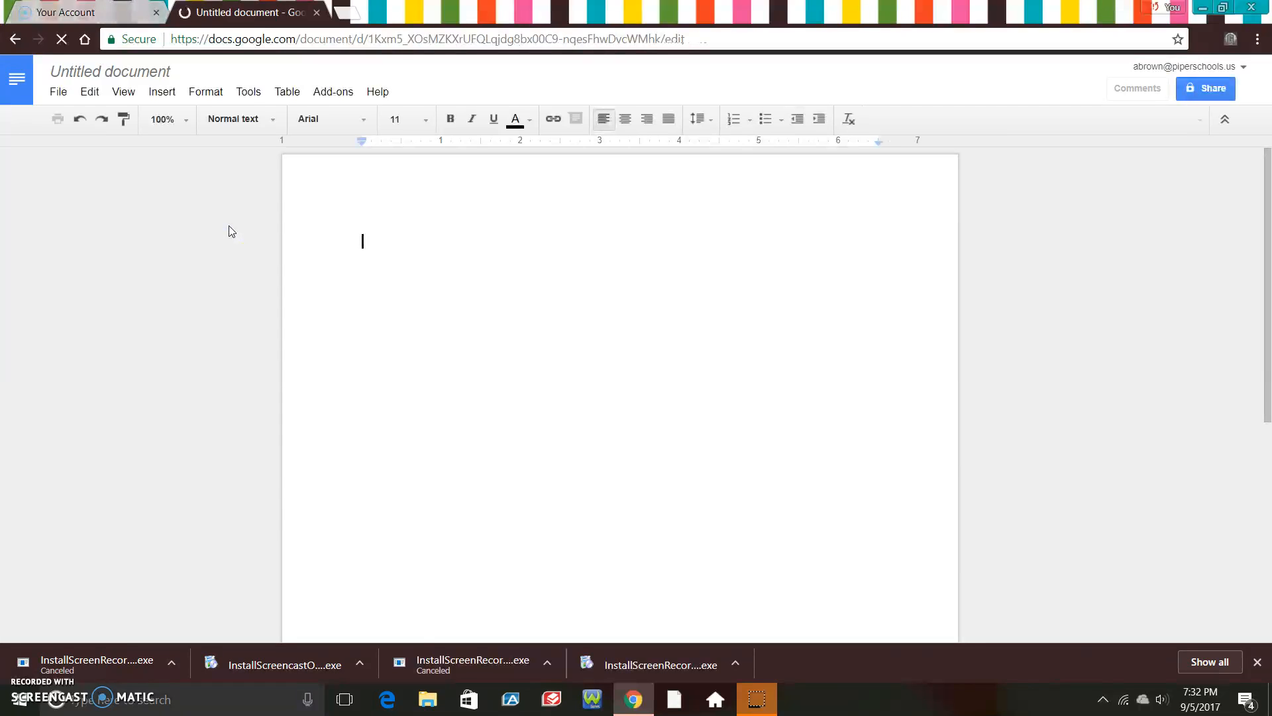
# Enter "My Summer" as the title on the first line and leave a blank line below it
pyautogui.write('y')
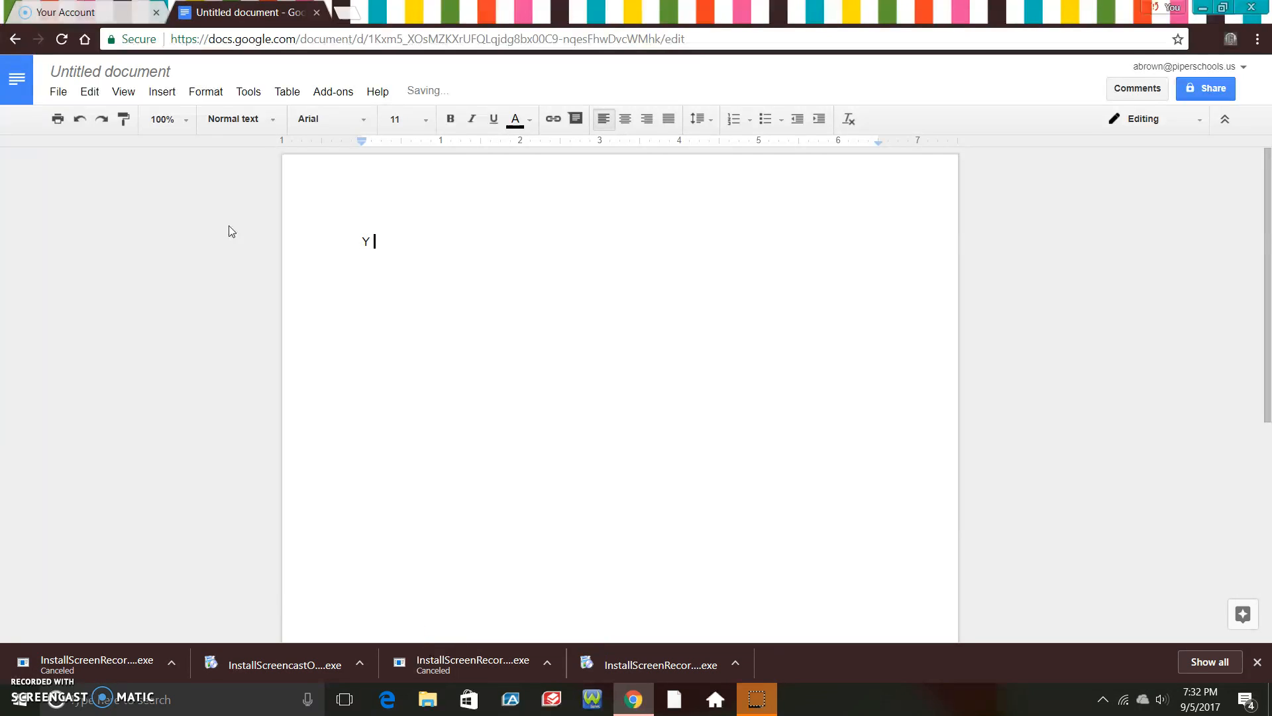
pyautogui.press('BackSpace')
pyautogui.write('My Summer')
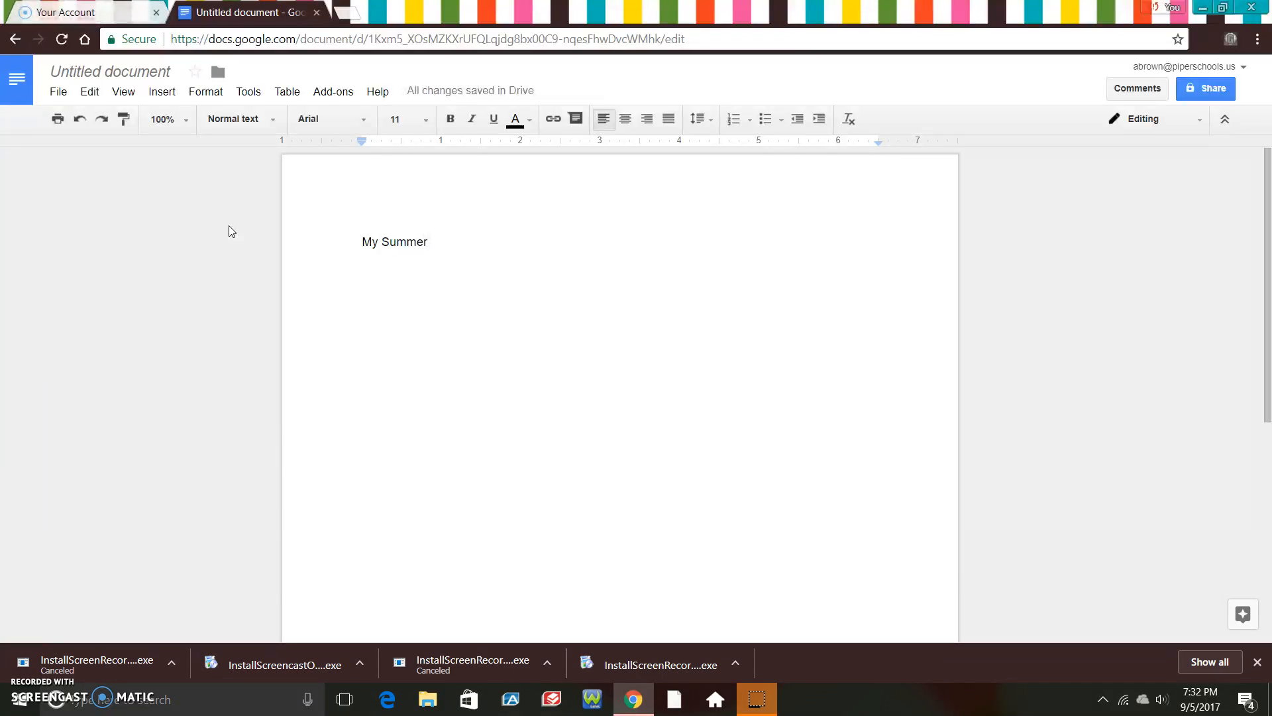
pyautogui.press('Return')
pyautogui.press('Return')
# Name the untitled document "My Summer" and return to the body below the title line
pyautogui.click(164, 93)
pyautogui.click(159, 72)
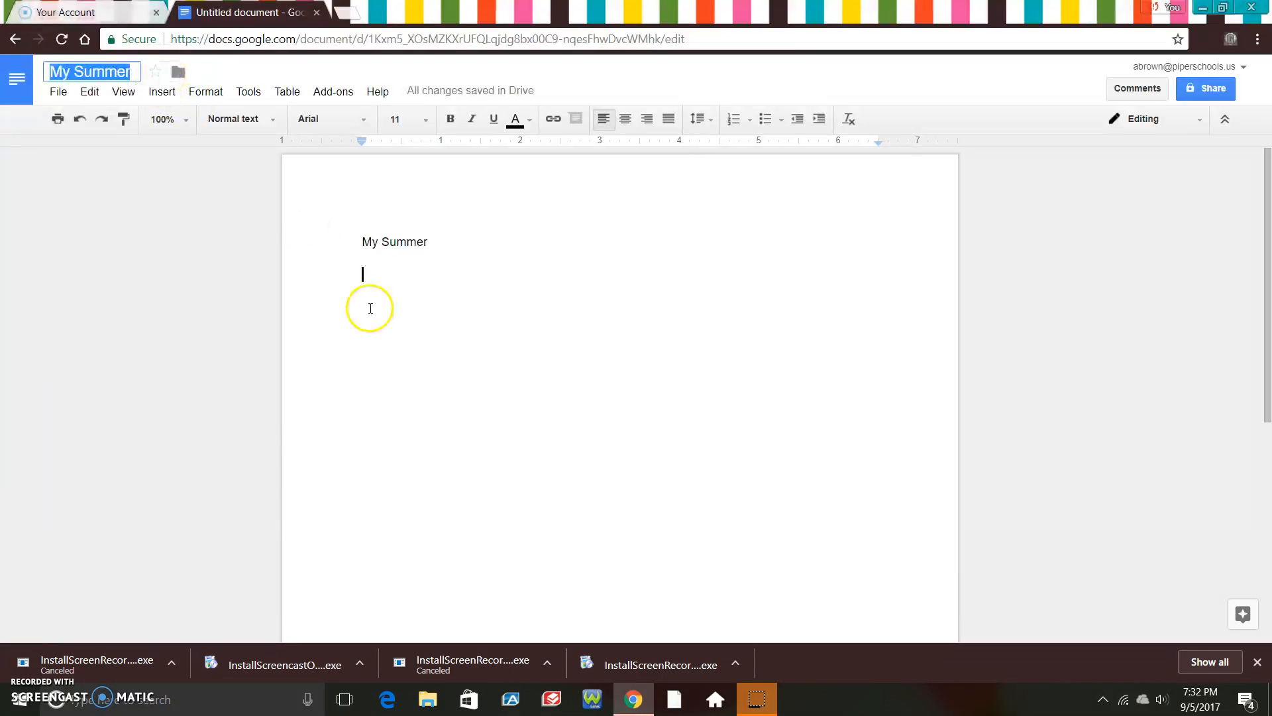
pyautogui.click(367, 281)
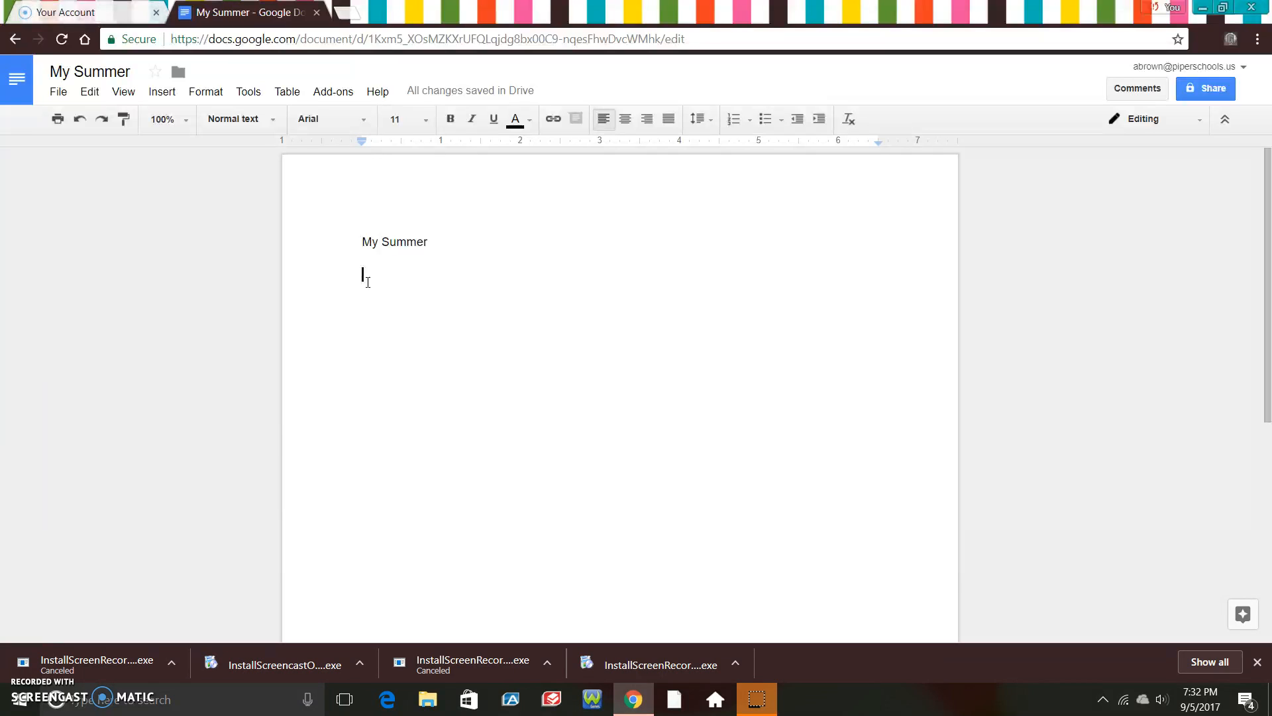
# Write below the title: "I went to Grand Lake and had a blast! I also babysat over the summer"
pyautogui.write('I went to Grand ')
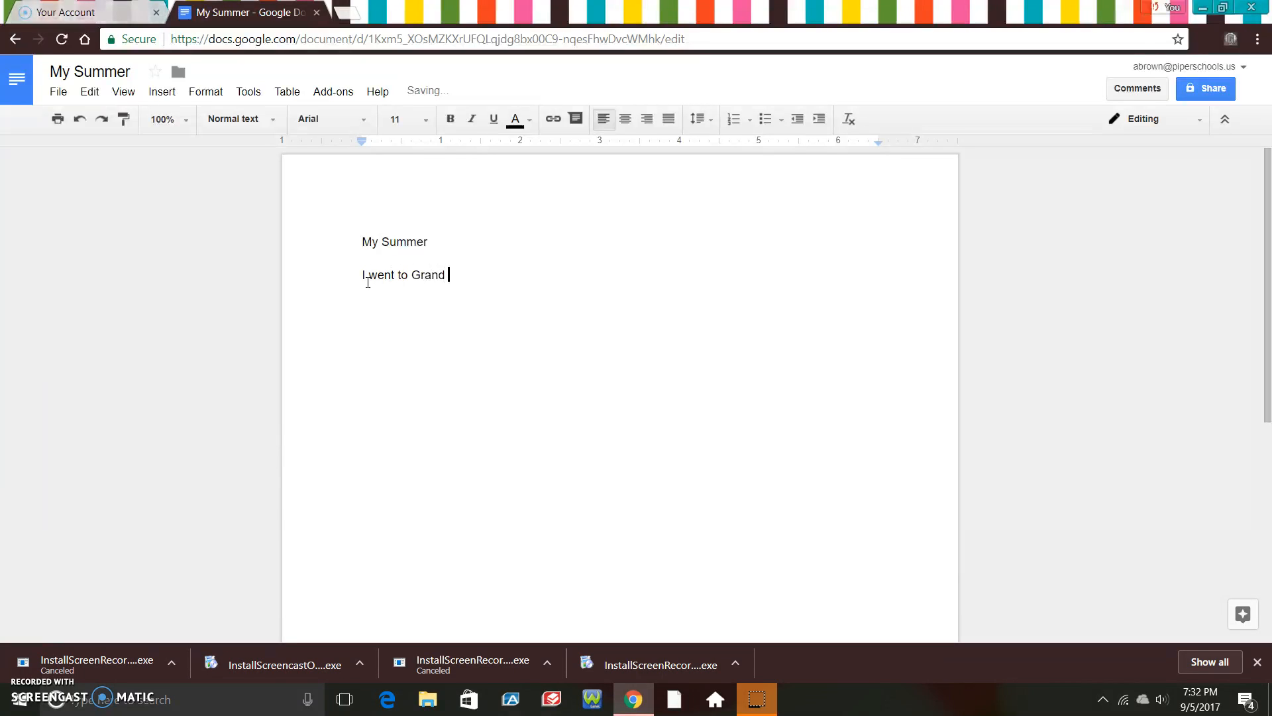
pyautogui.write('Lake and had a ')
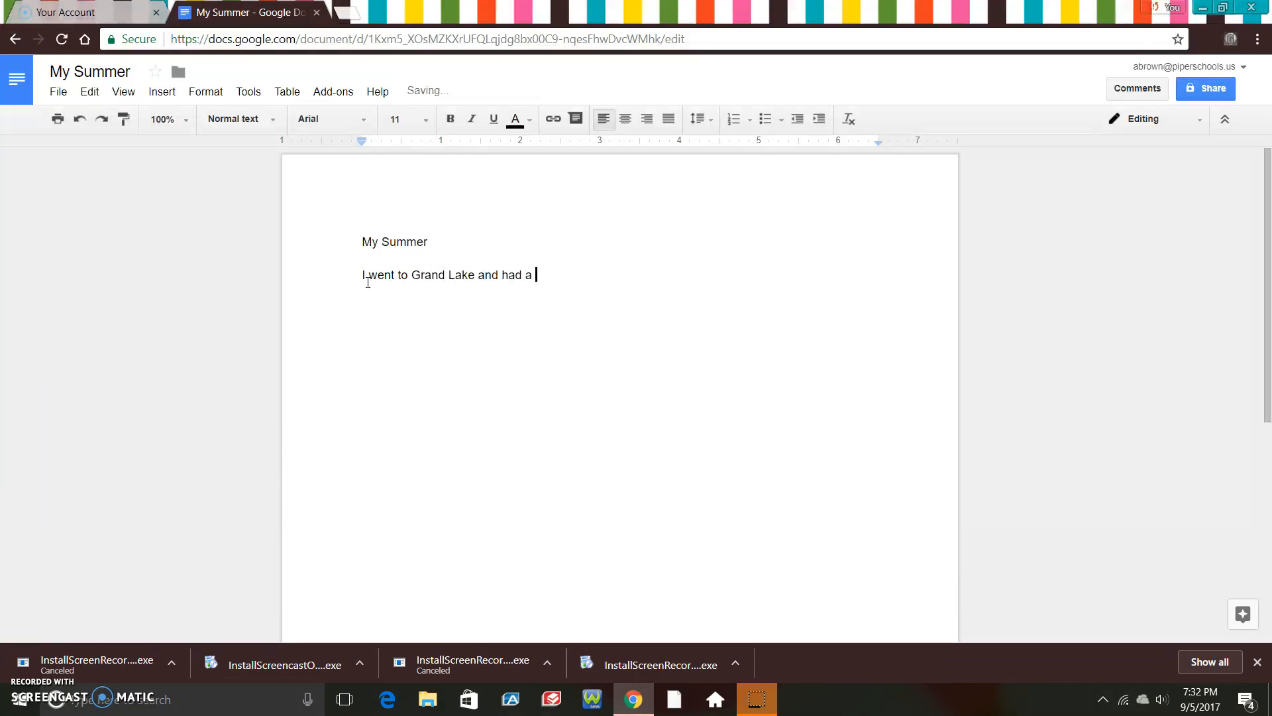
pyautogui.write('blast! ')
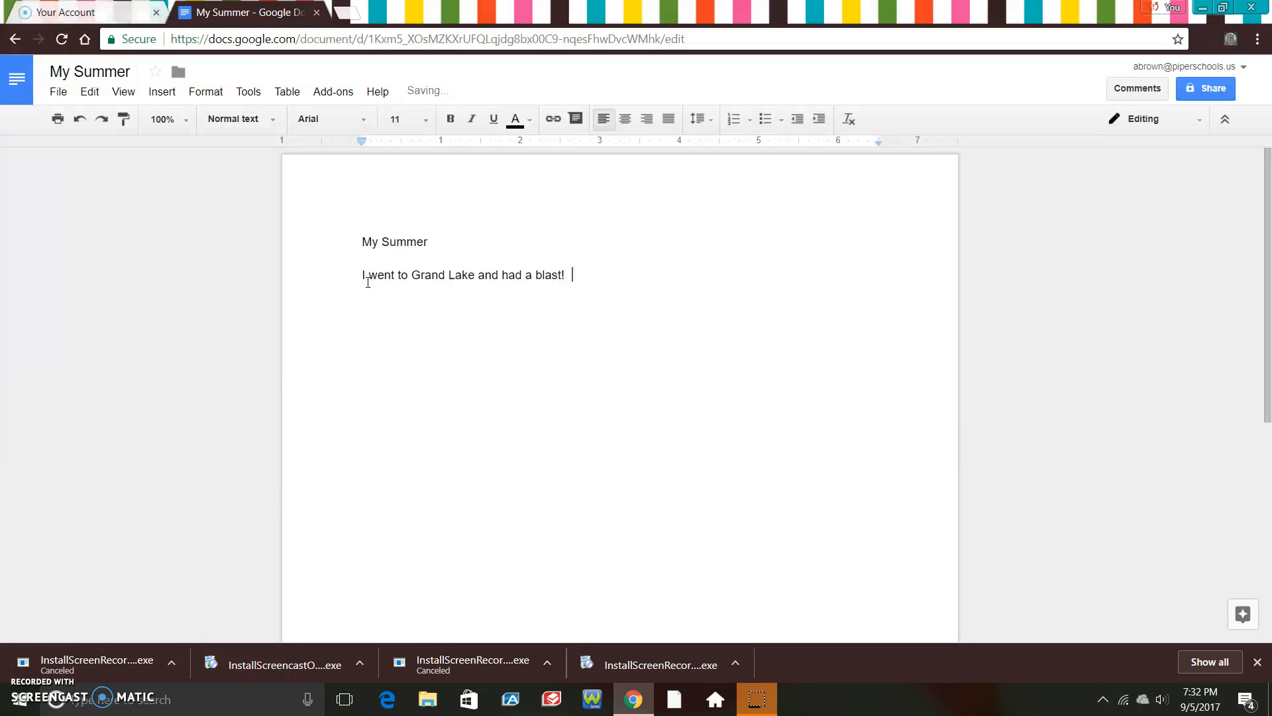
pyautogui.write(' I al')
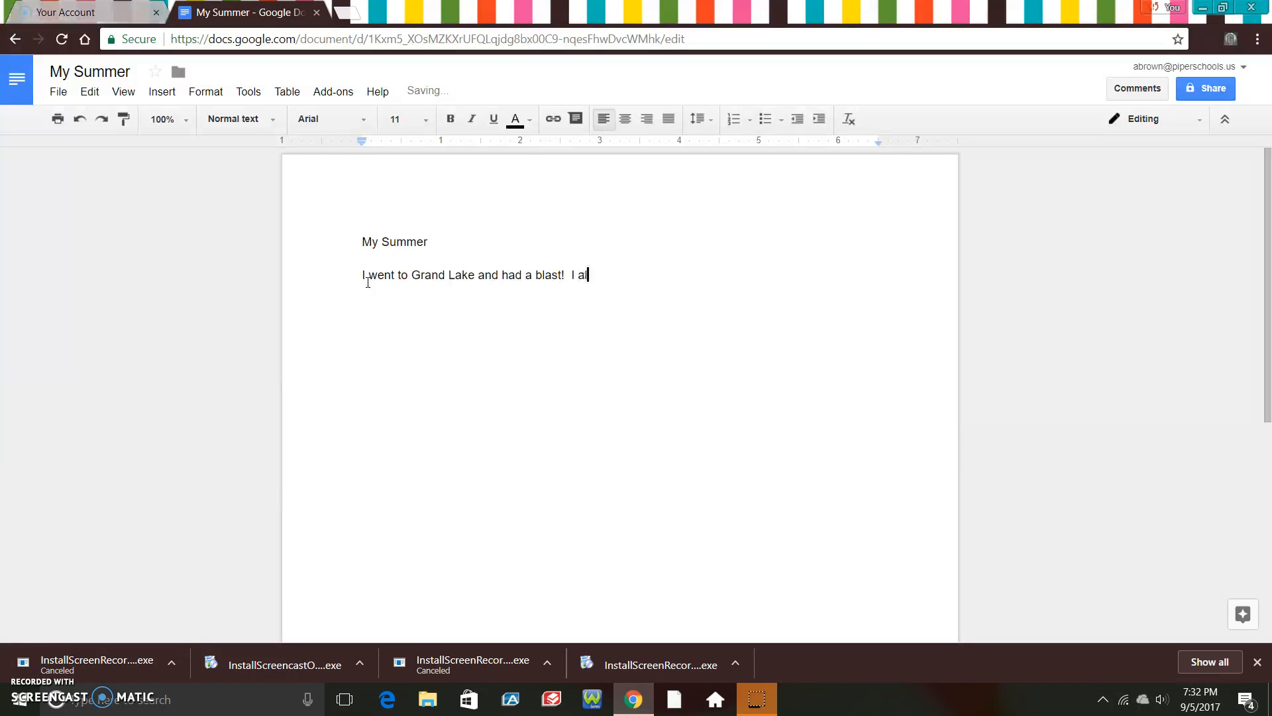
pyautogui.write('so babysat ov')
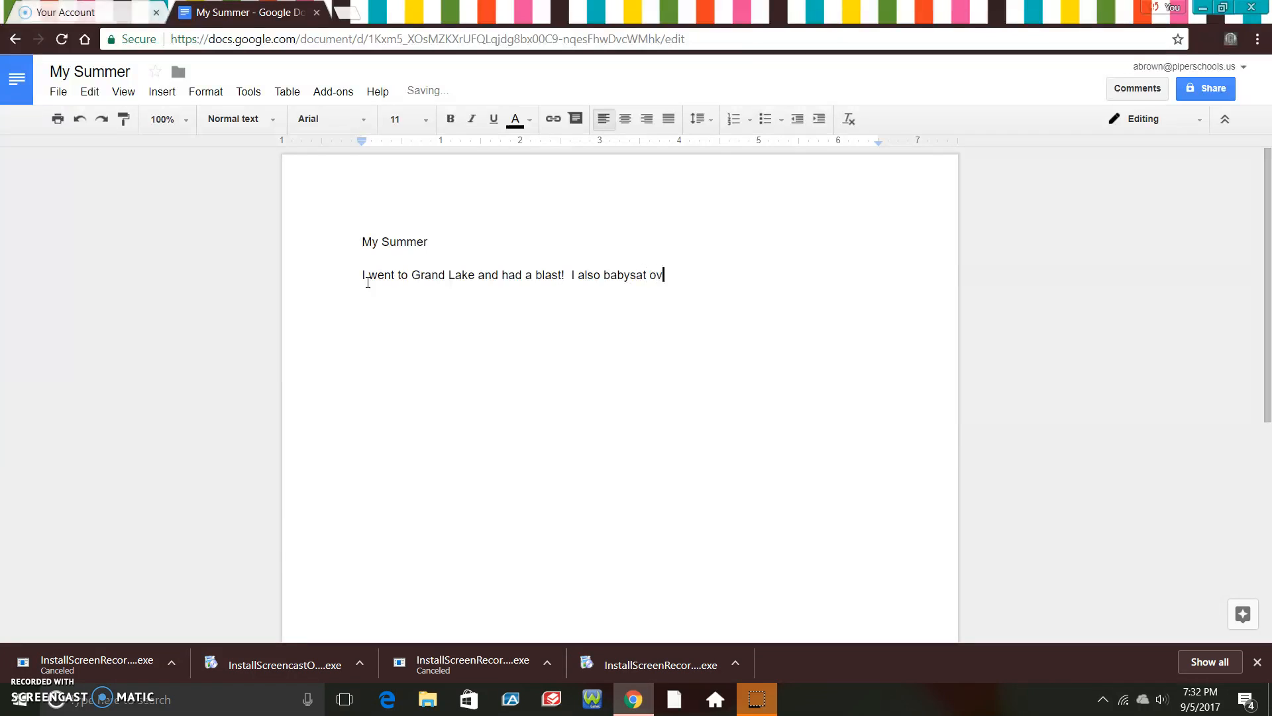
pyautogui.write('er the summer')
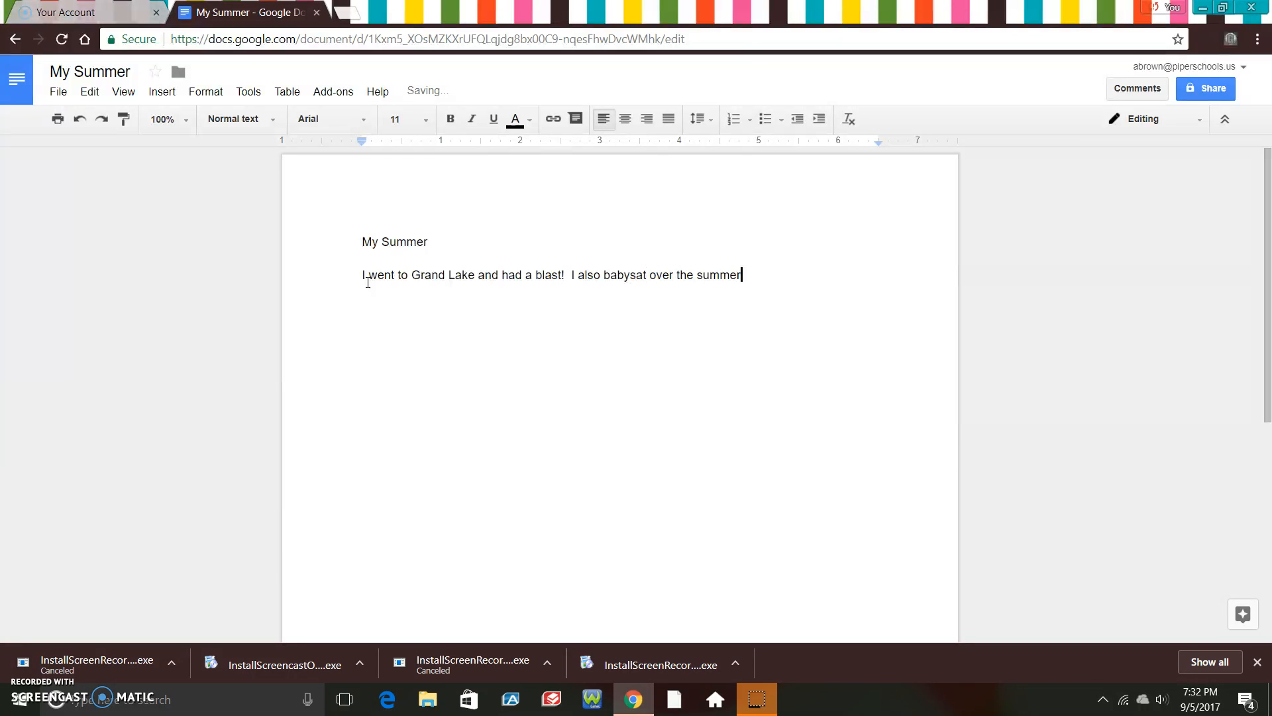
# End the babysitting sentence with a period and add "I went to the pool a lot and had a great summer!"
pyautogui.write('.  I went to the pool')
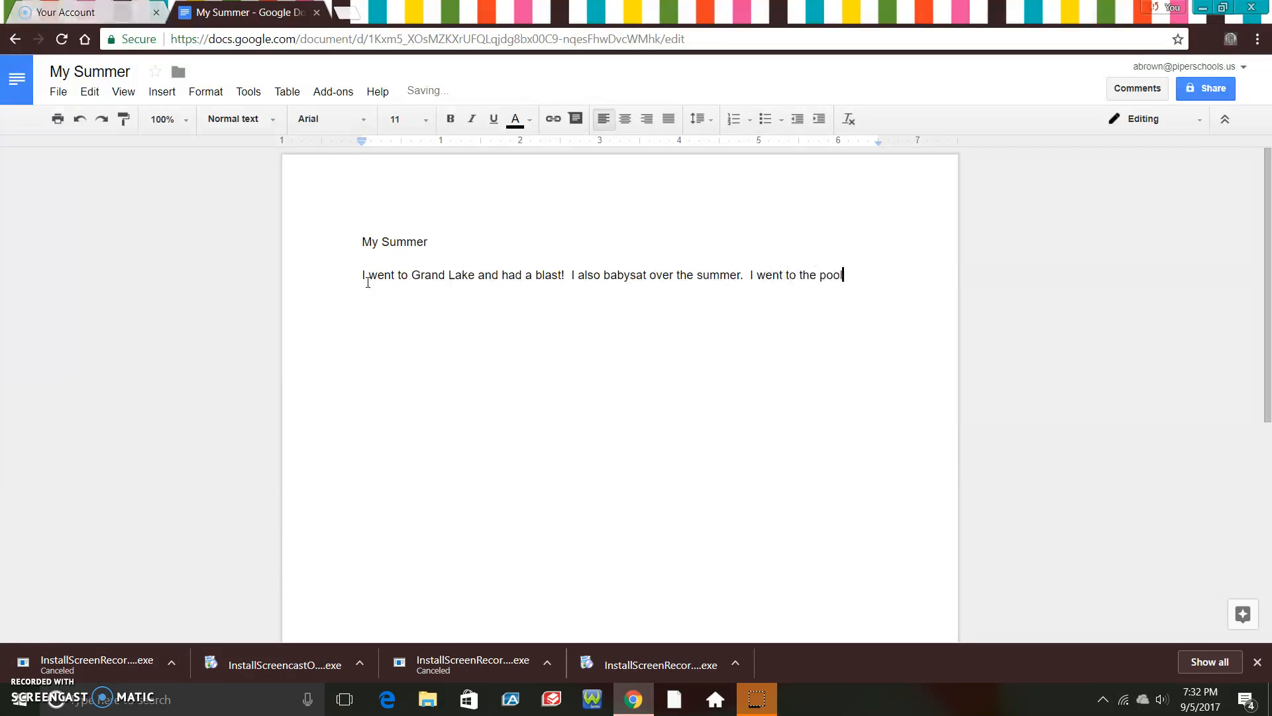
pyautogui.write(' a lot and had ag')
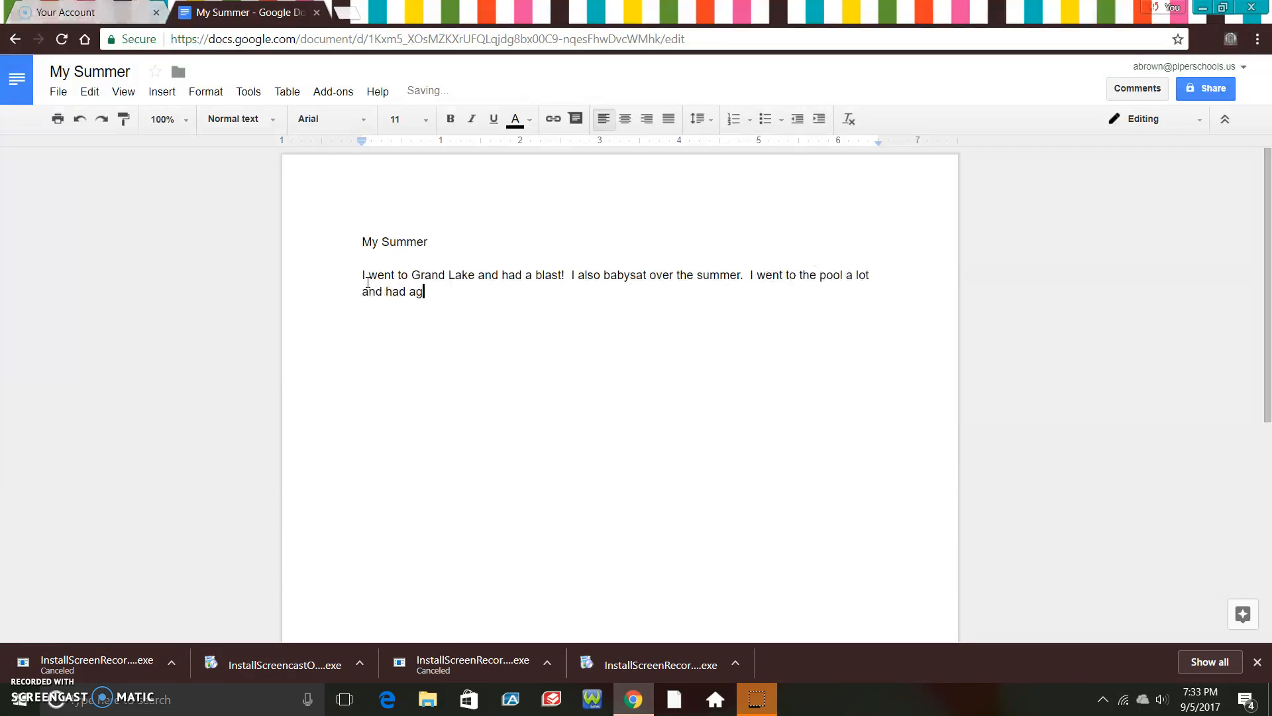
pyautogui.press('BackSpace')
pyautogui.write('great summer!')
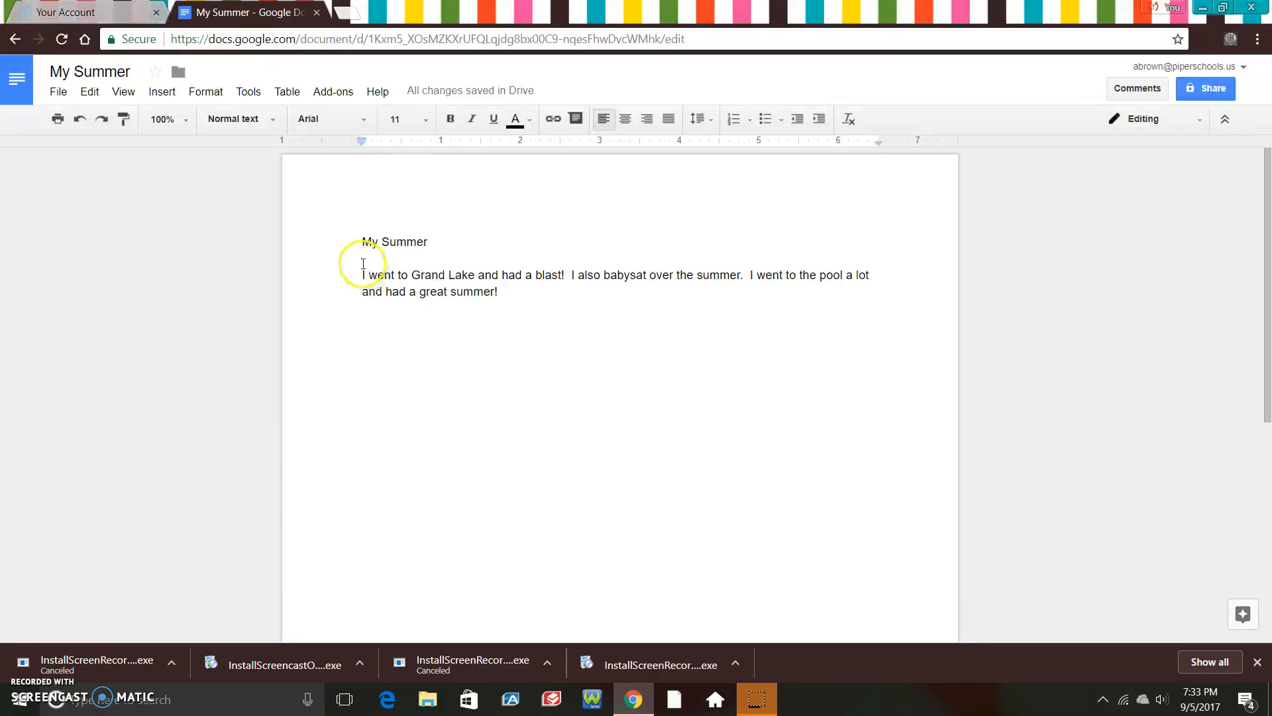
# Center the "My Summer" title line on the page
pyautogui.click(427, 241)
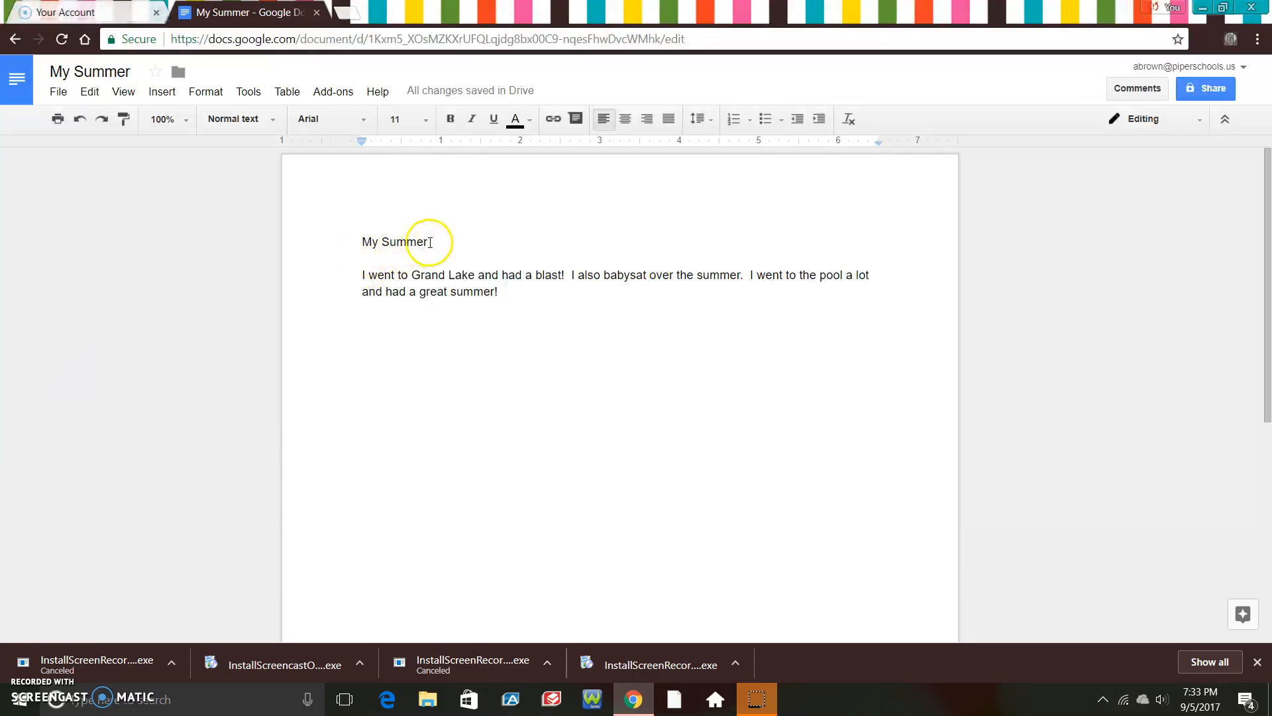
pyautogui.moveTo(429, 240); pyautogui.dragTo(367, 246)
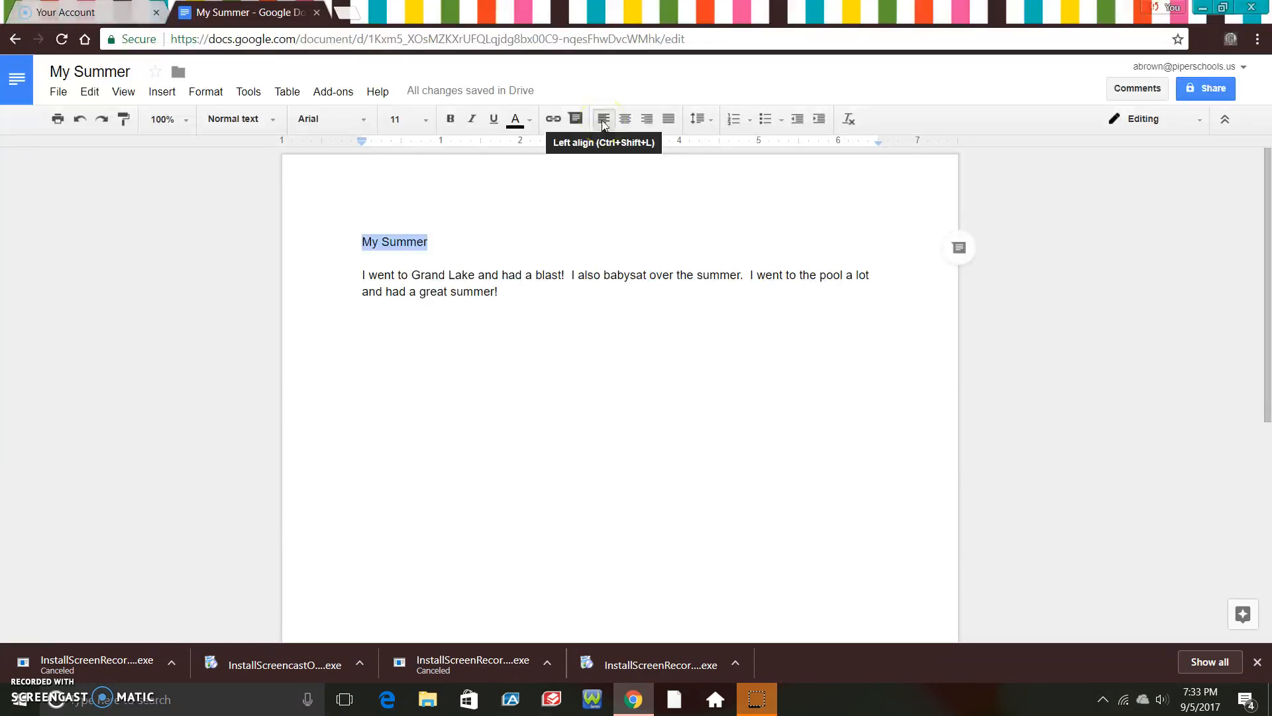
pyautogui.click(626, 120)
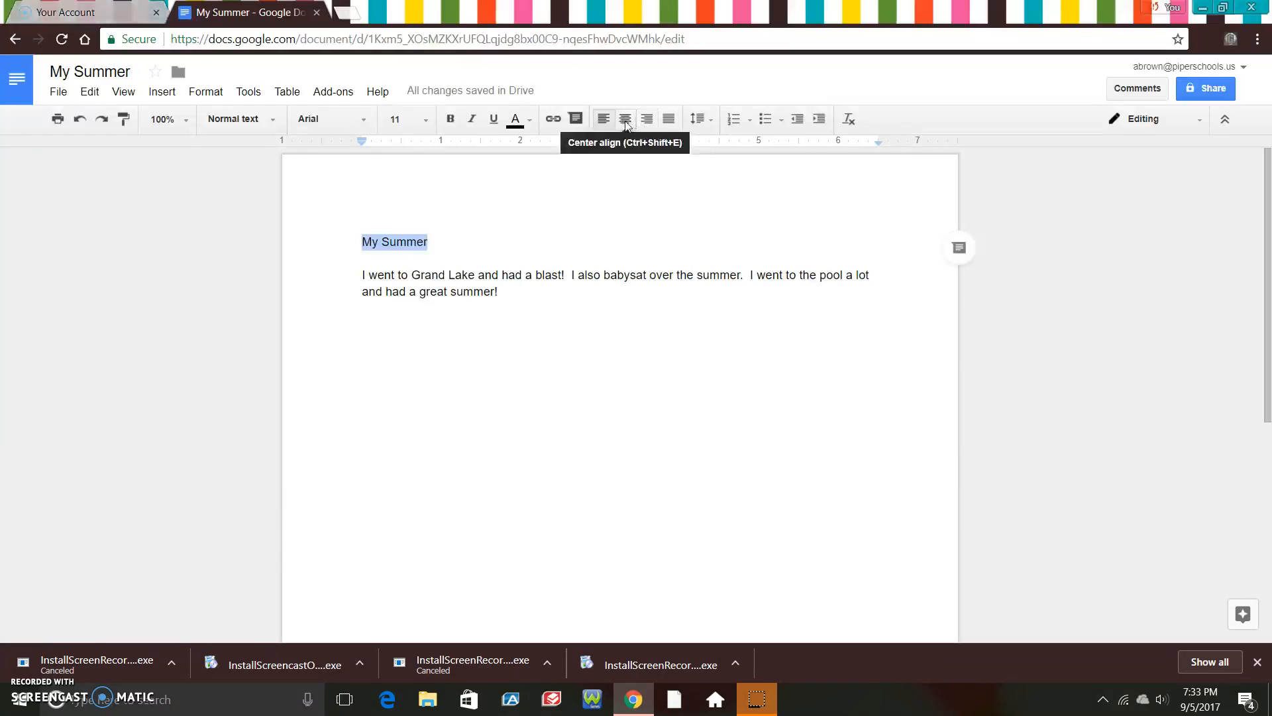
pyautogui.click(625, 121)
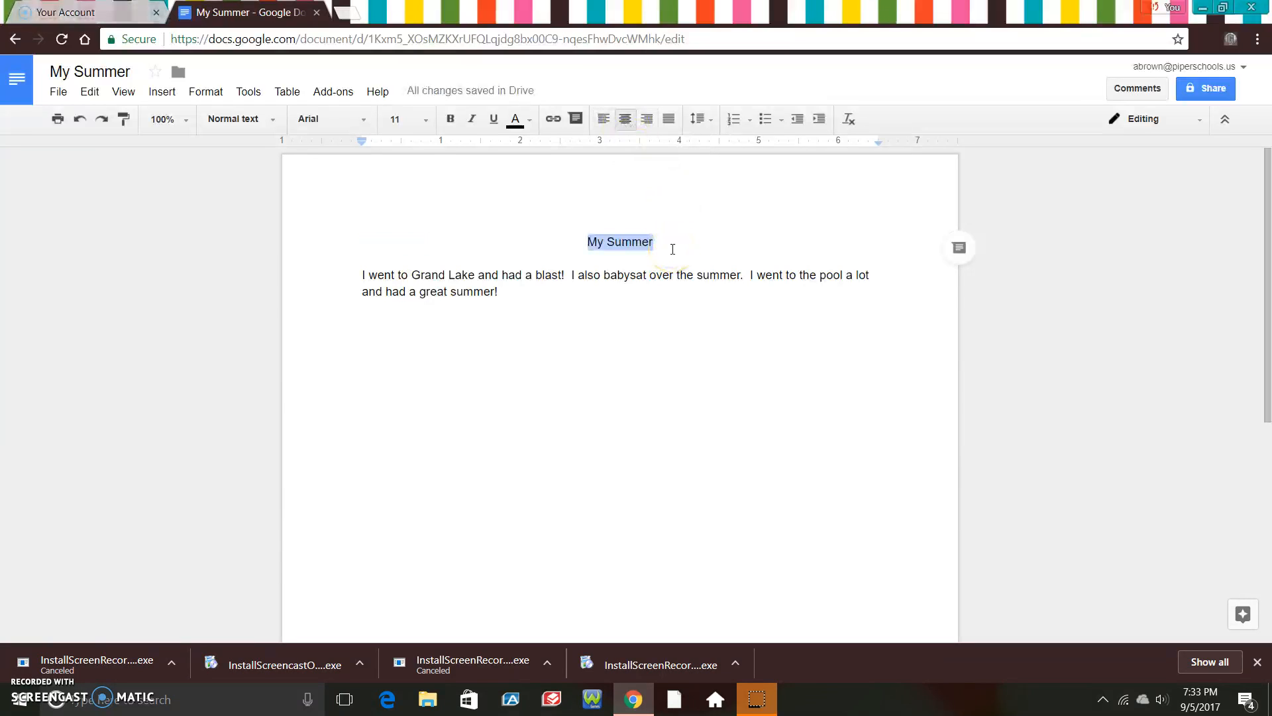
pyautogui.click(672, 250)
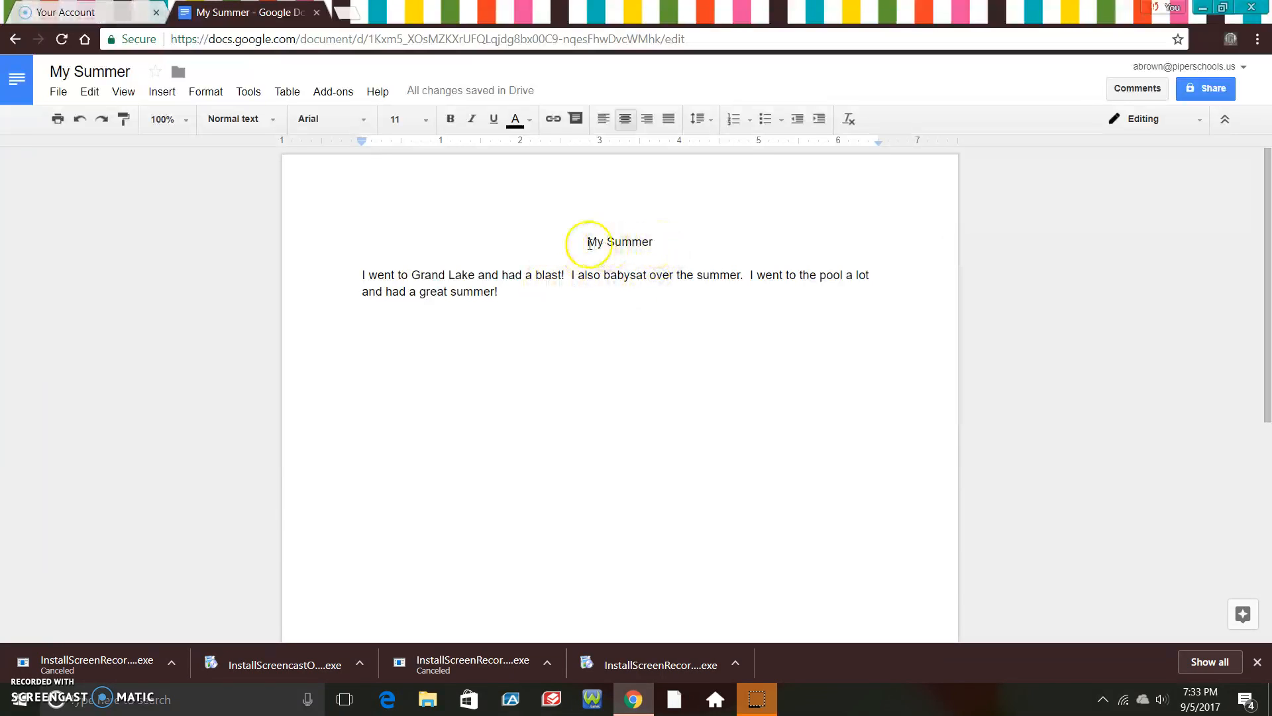
pyautogui.moveTo(498, 290); pyautogui.dragTo(350, 276)
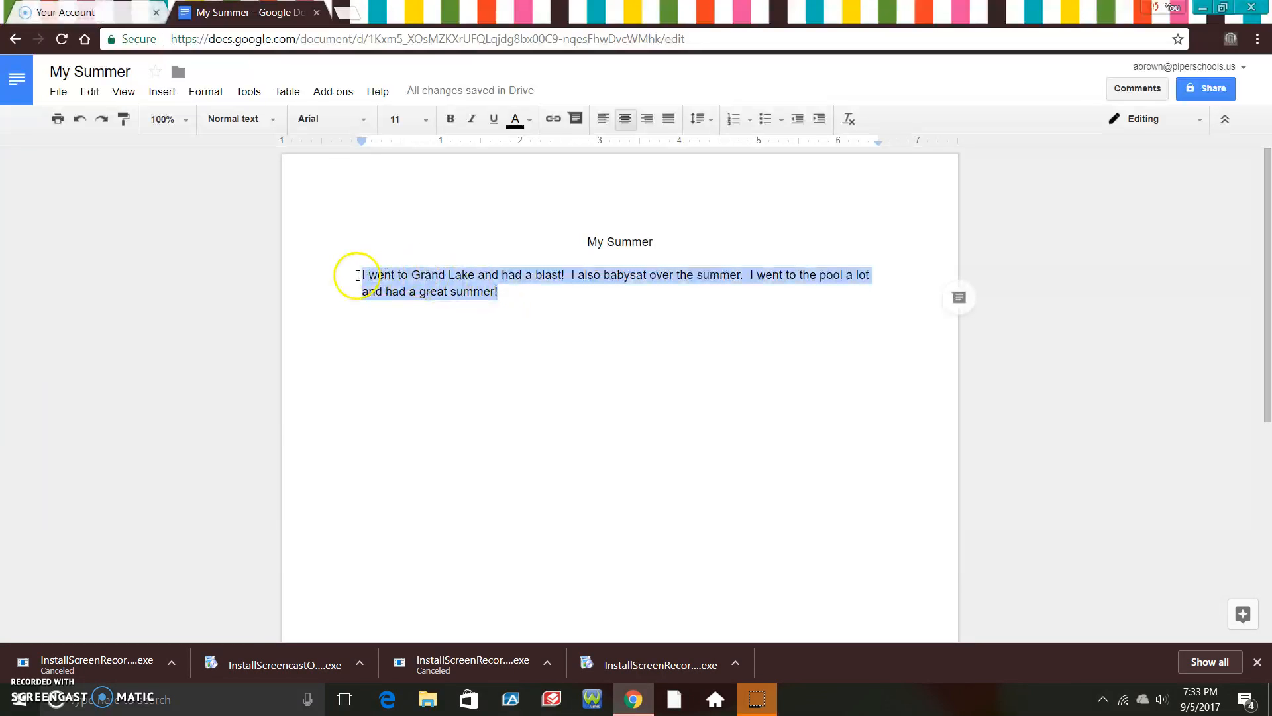
pyautogui.click(351, 291)
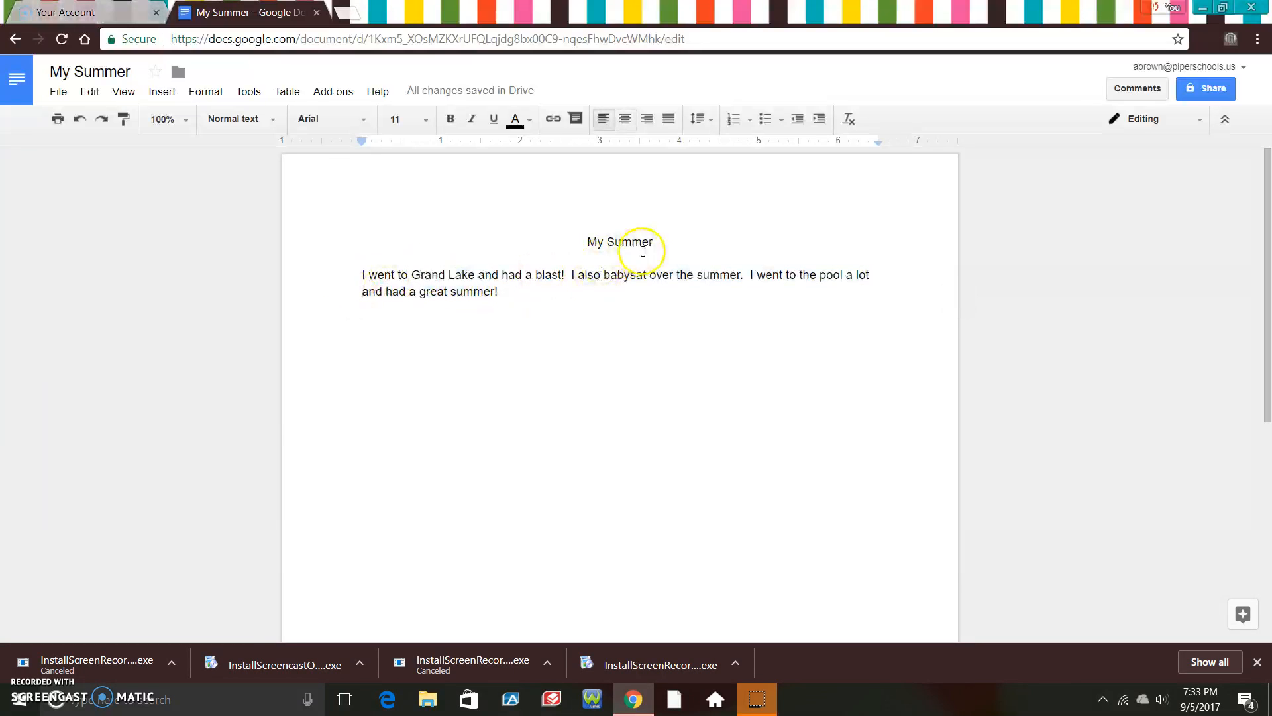
# Change the "My Summer" title to the Coming Soon font at size 18
pyautogui.moveTo(655, 241); pyautogui.dragTo(586, 244)
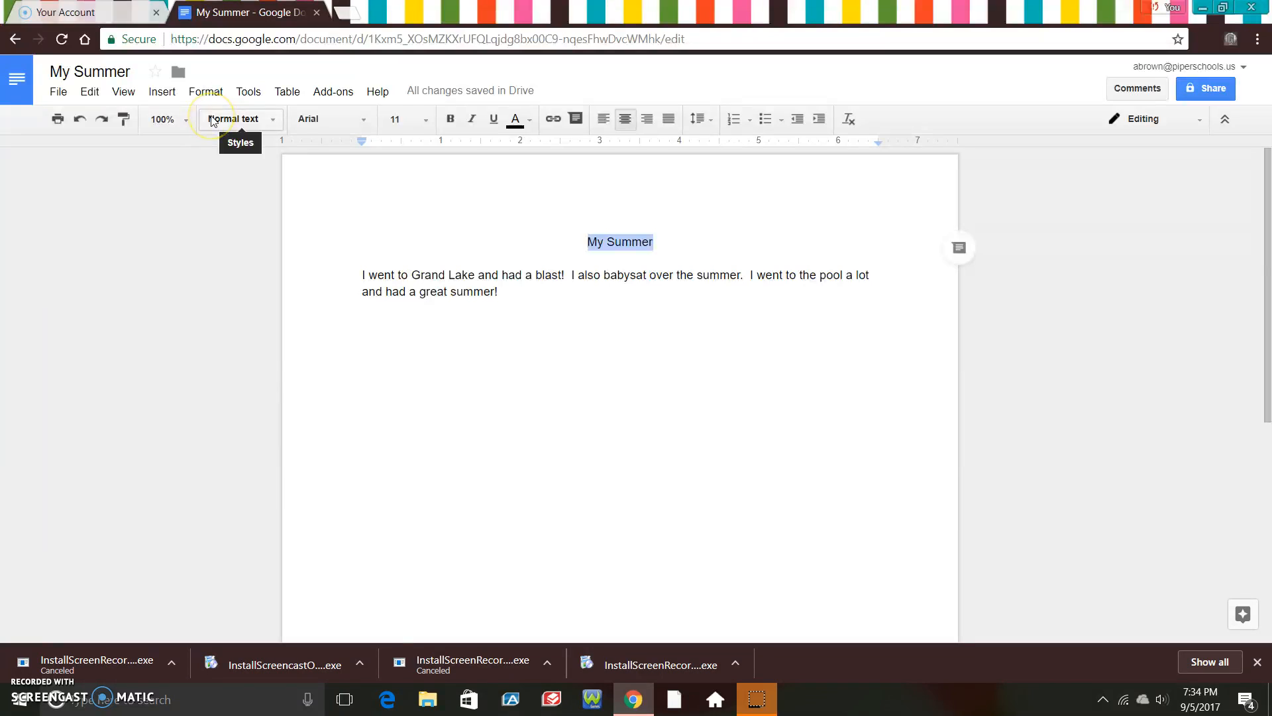
pyautogui.click(364, 125)
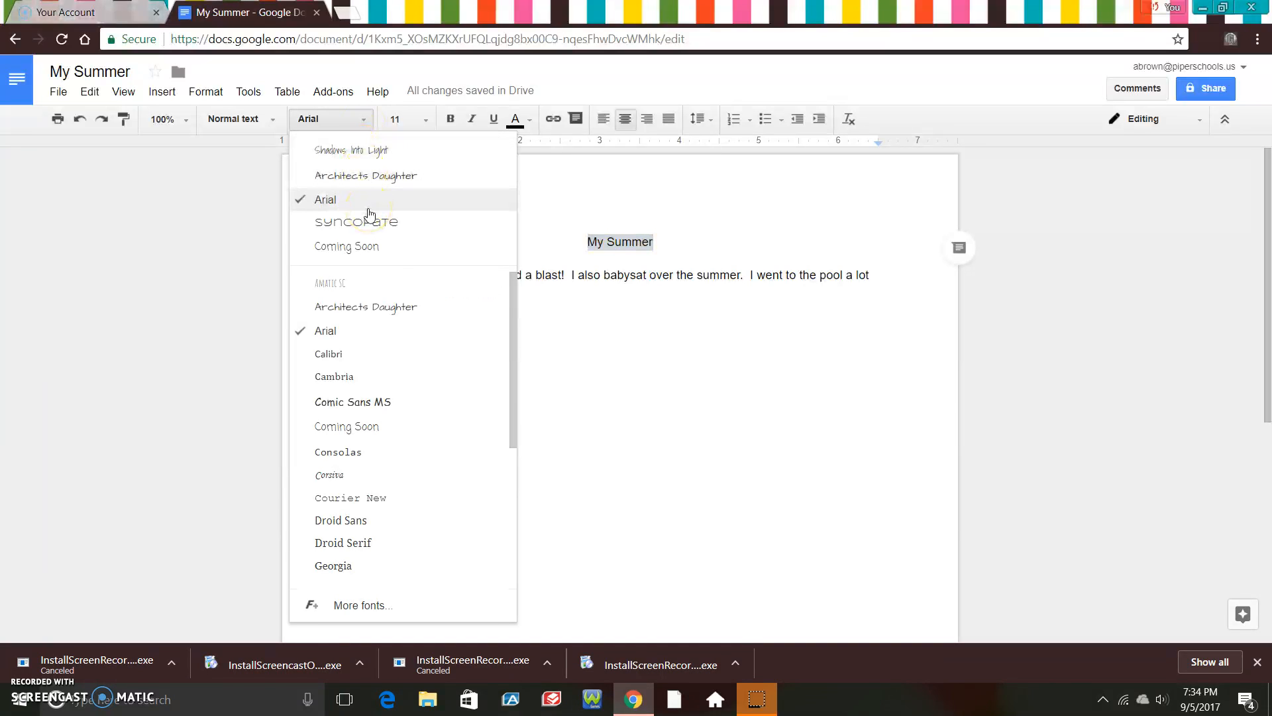
pyautogui.moveTo(508, 307)
pyautogui.mouseDown()
pyautogui.moveTo(521, 432)
pyautogui.moveTo(516, 307)
pyautogui.mouseUp()
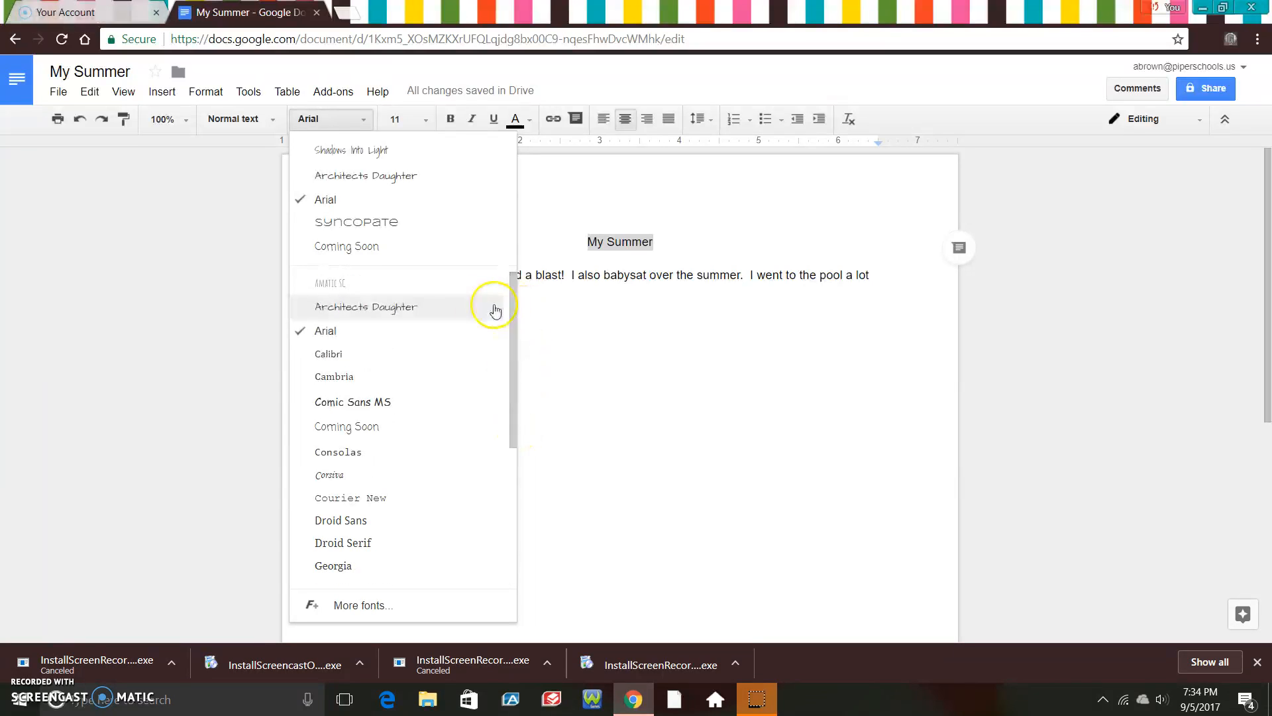
pyautogui.click(383, 250)
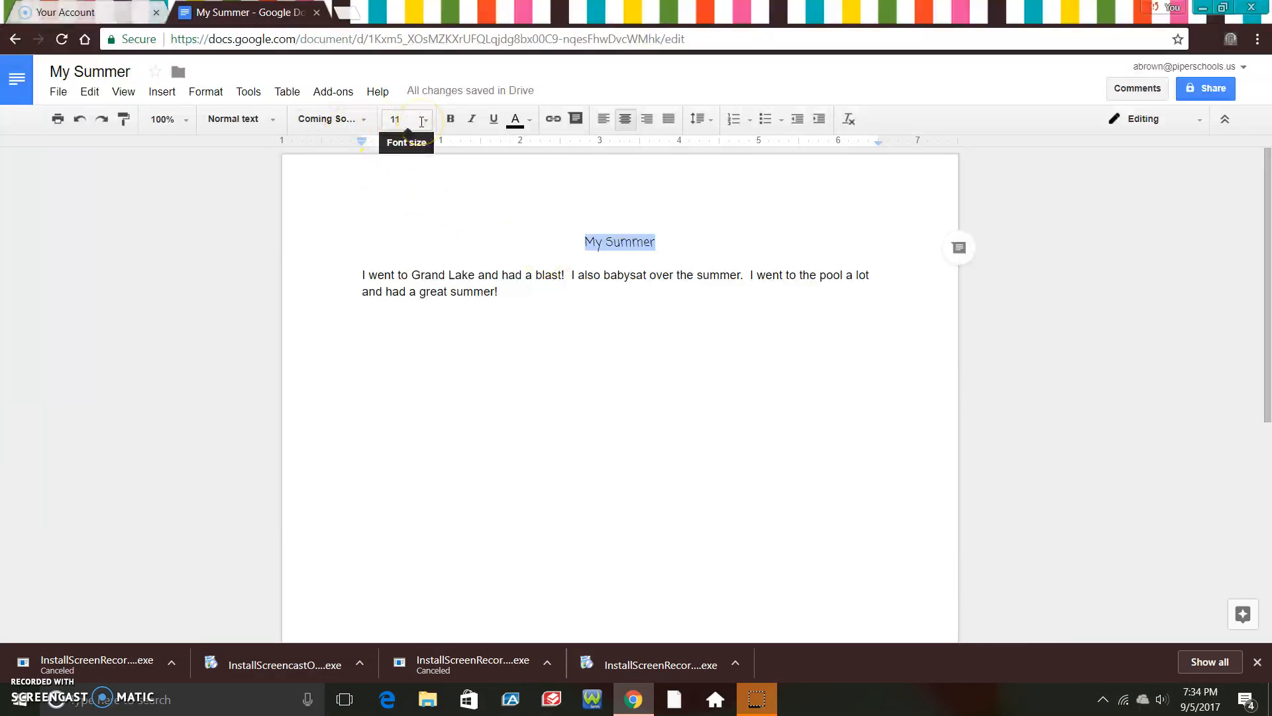
pyautogui.click(426, 123)
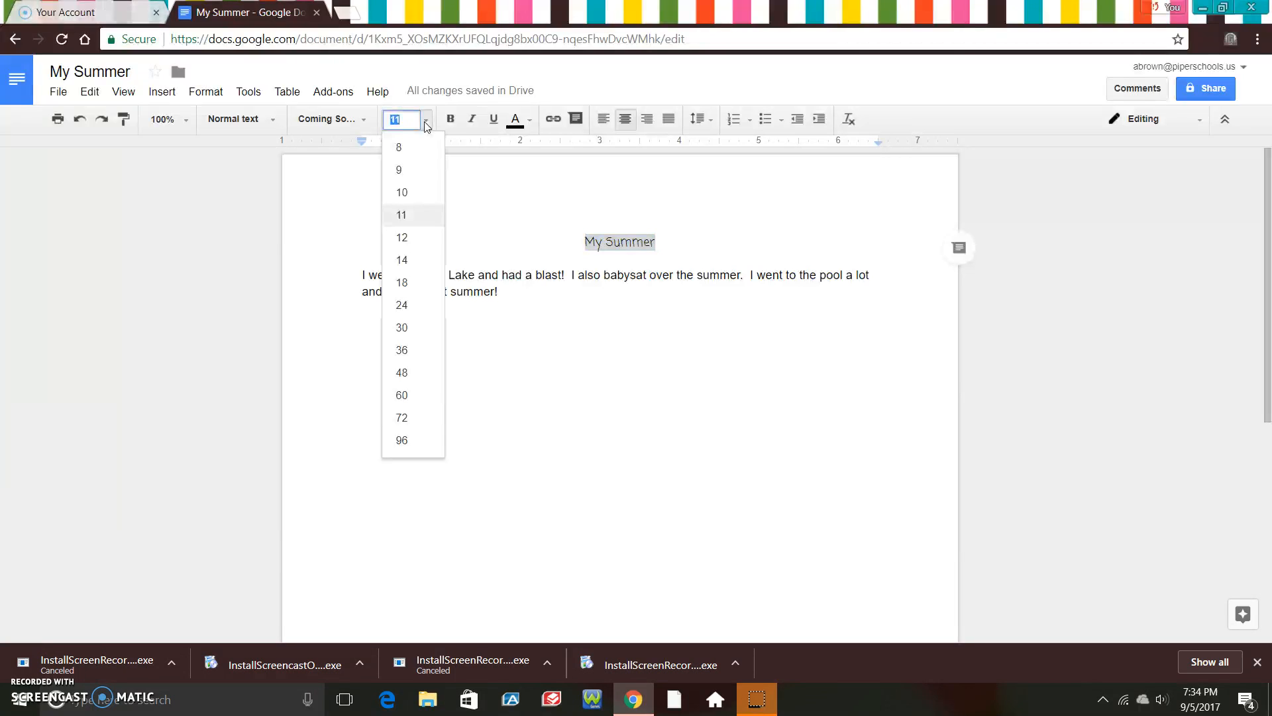
pyautogui.click(411, 281)
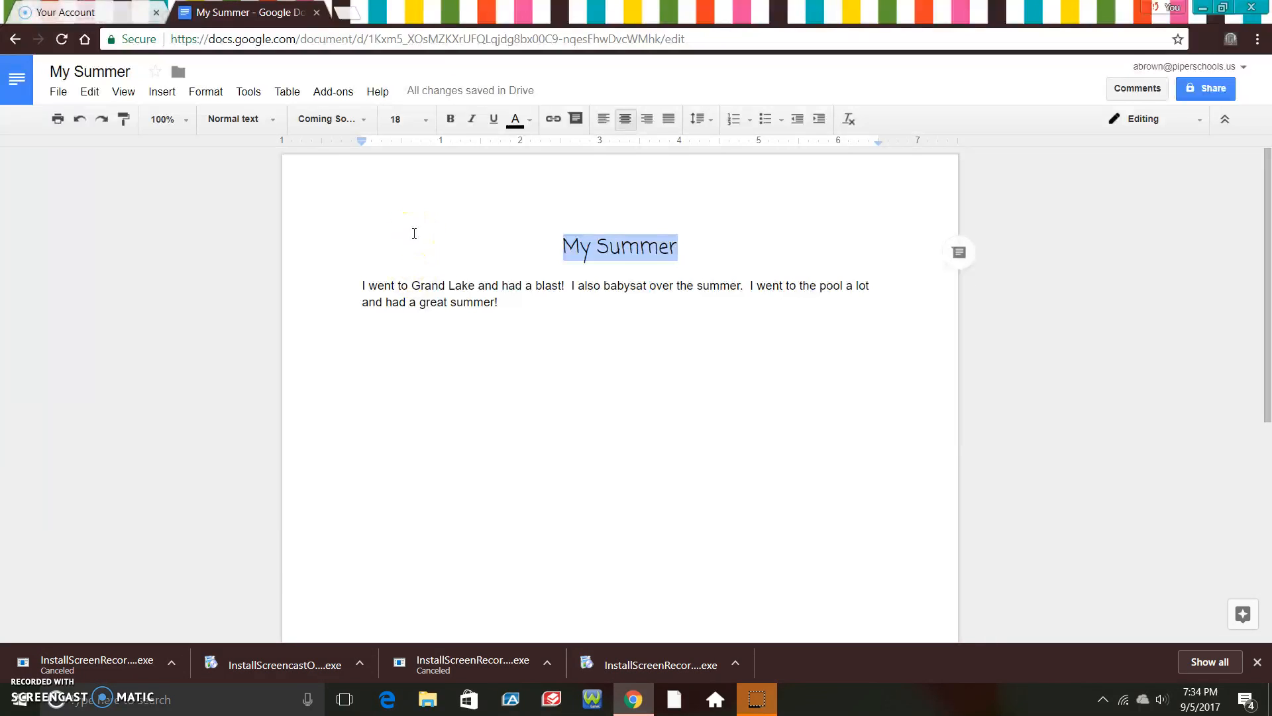
# Make the "My Summer" title bold, italic and underlined, leaving it deselected
pyautogui.click(451, 120)
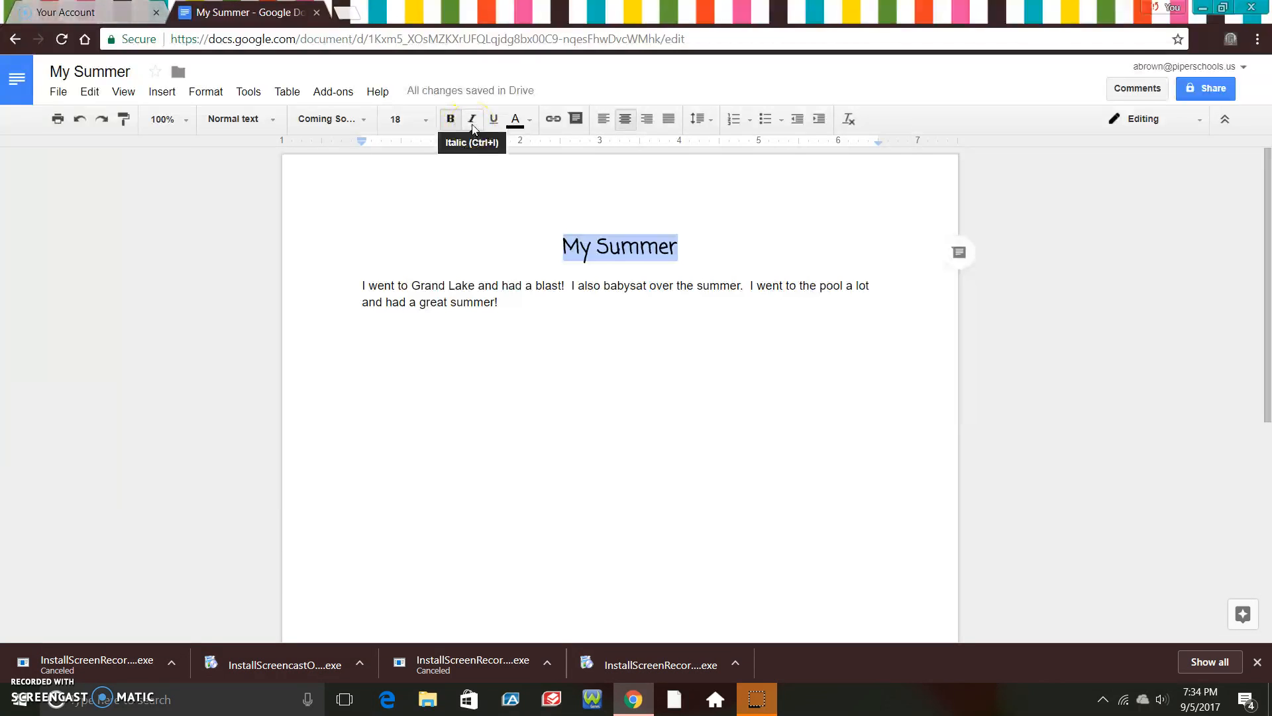
pyautogui.click(473, 128)
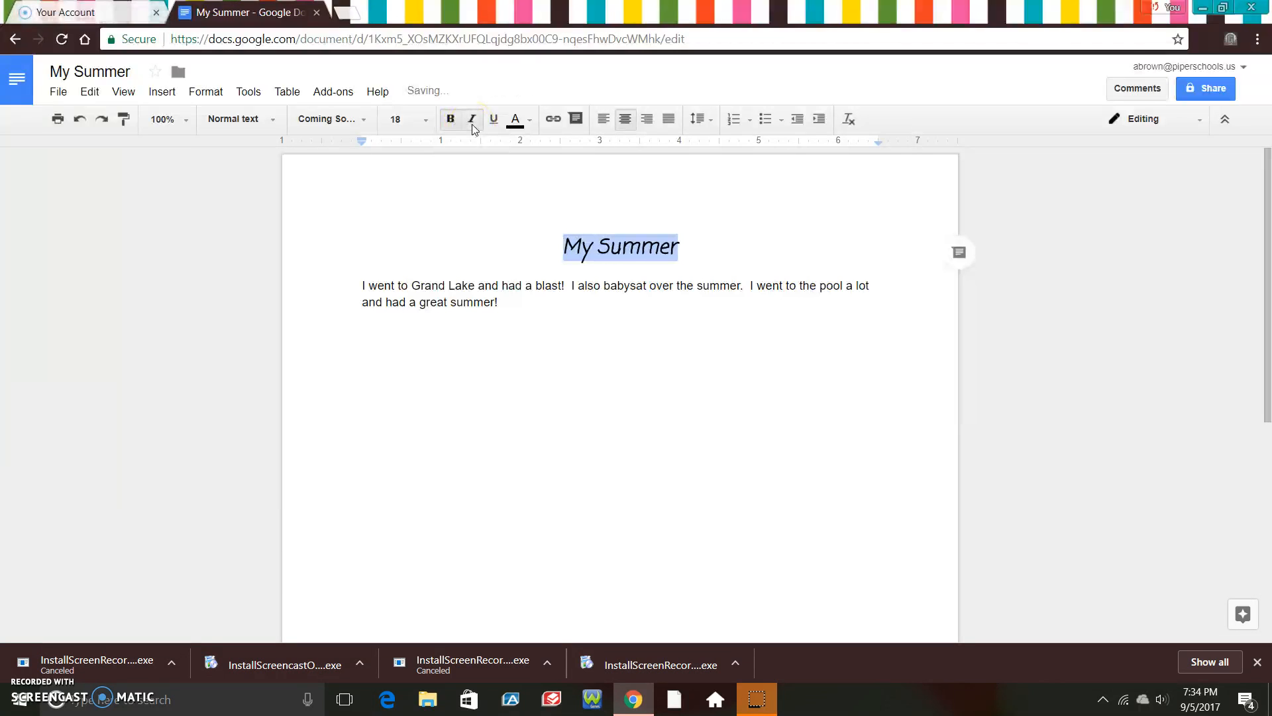
pyautogui.click(495, 127)
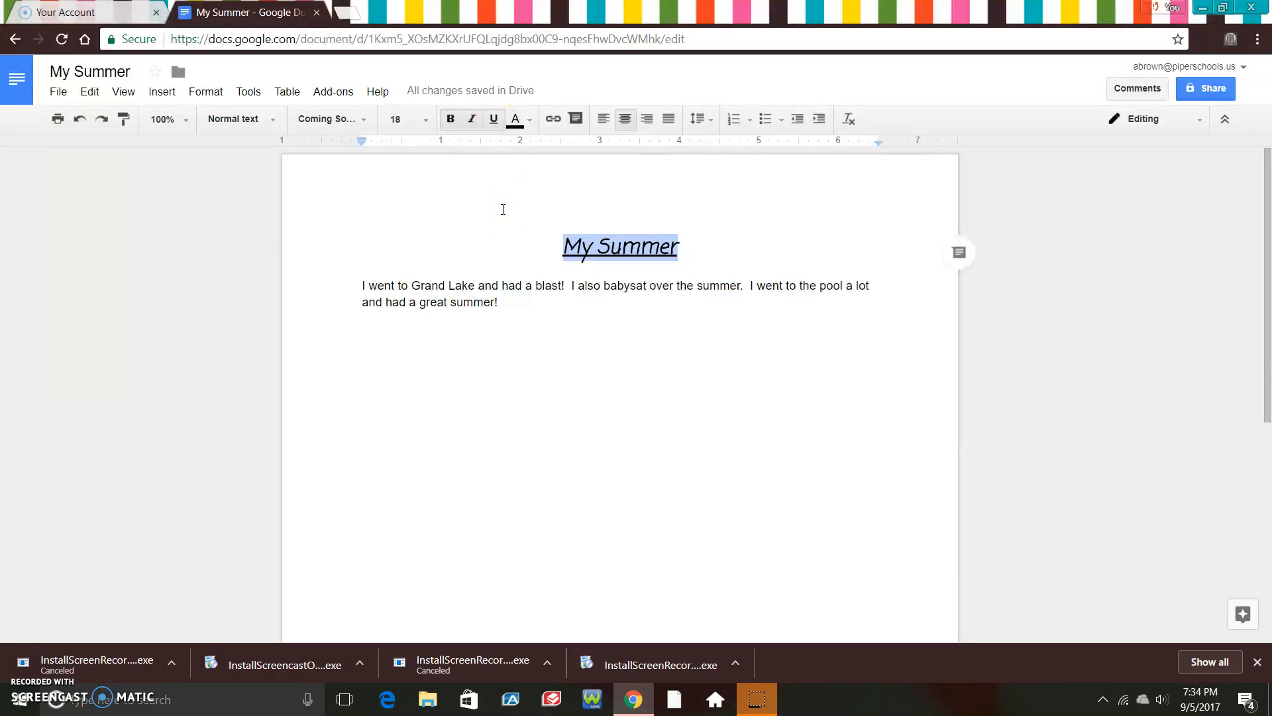
pyautogui.click(503, 209)
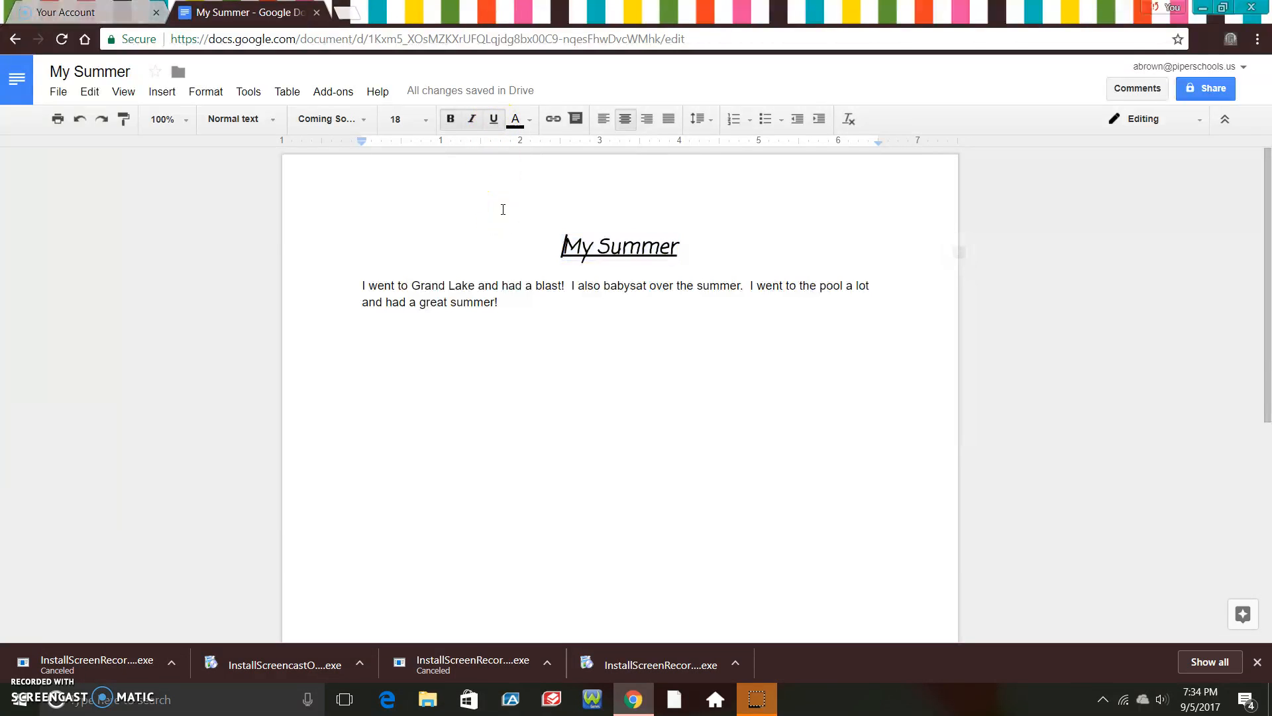
# Change the text color of the "My Summer" title to the bright purple swatch and deselect it
pyautogui.click(470, 119)
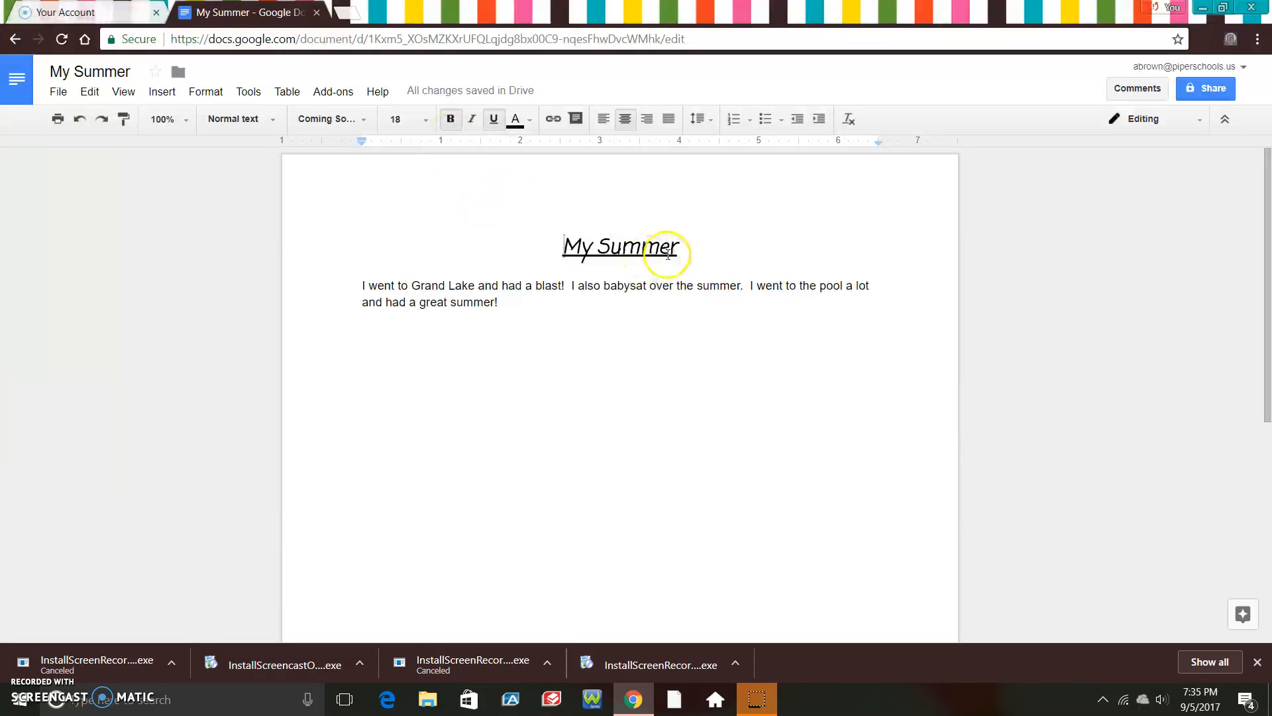
pyautogui.click(680, 246)
pyautogui.moveTo(594, 255); pyautogui.dragTo(557, 252)
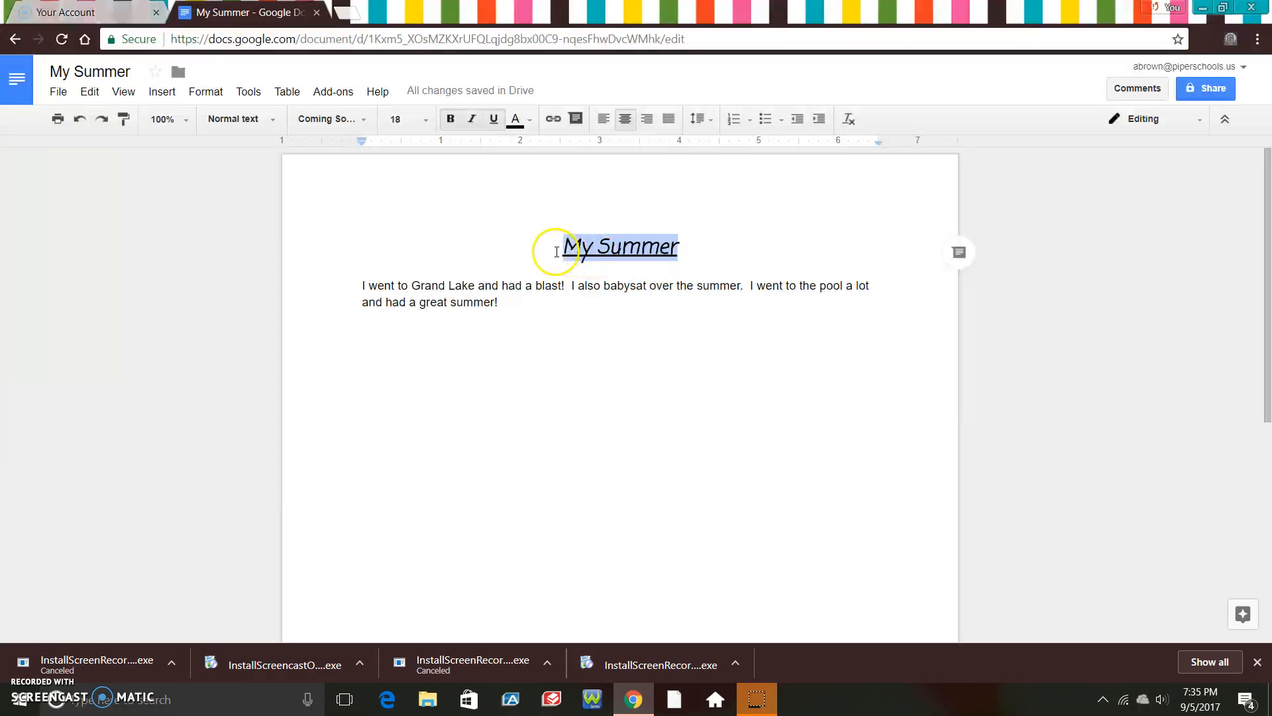
pyautogui.click(530, 123)
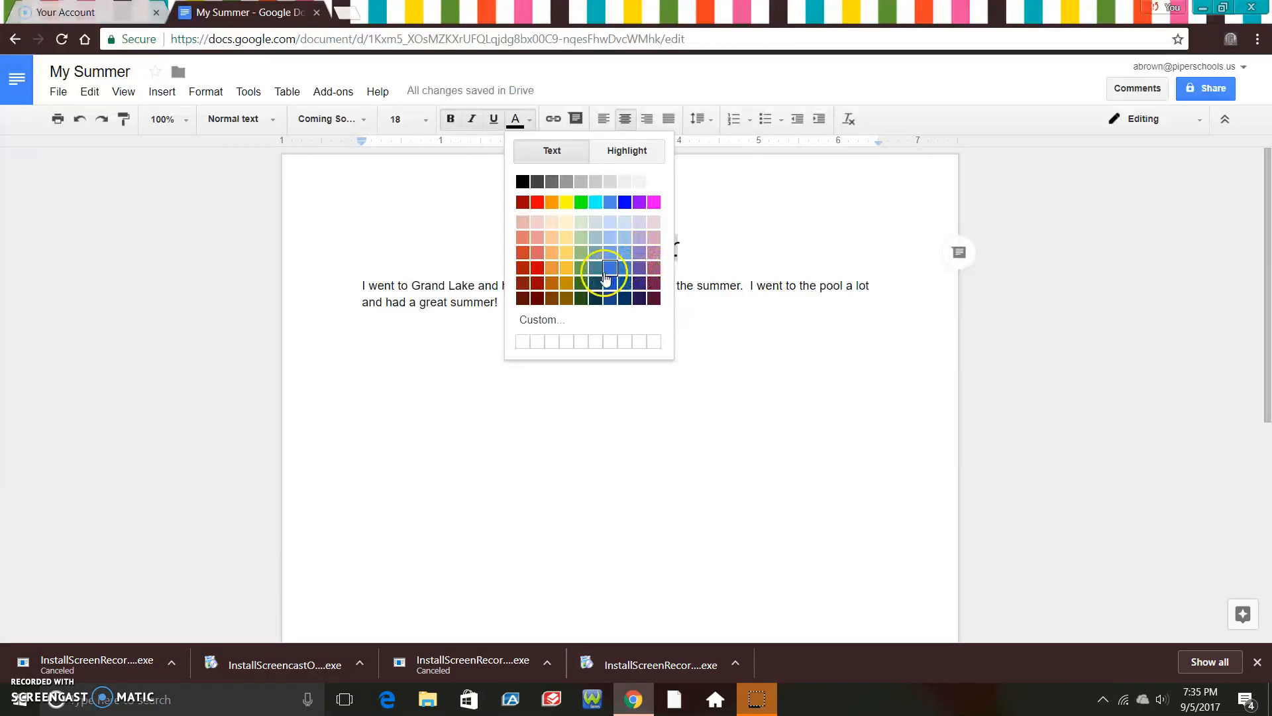
pyautogui.click(638, 203)
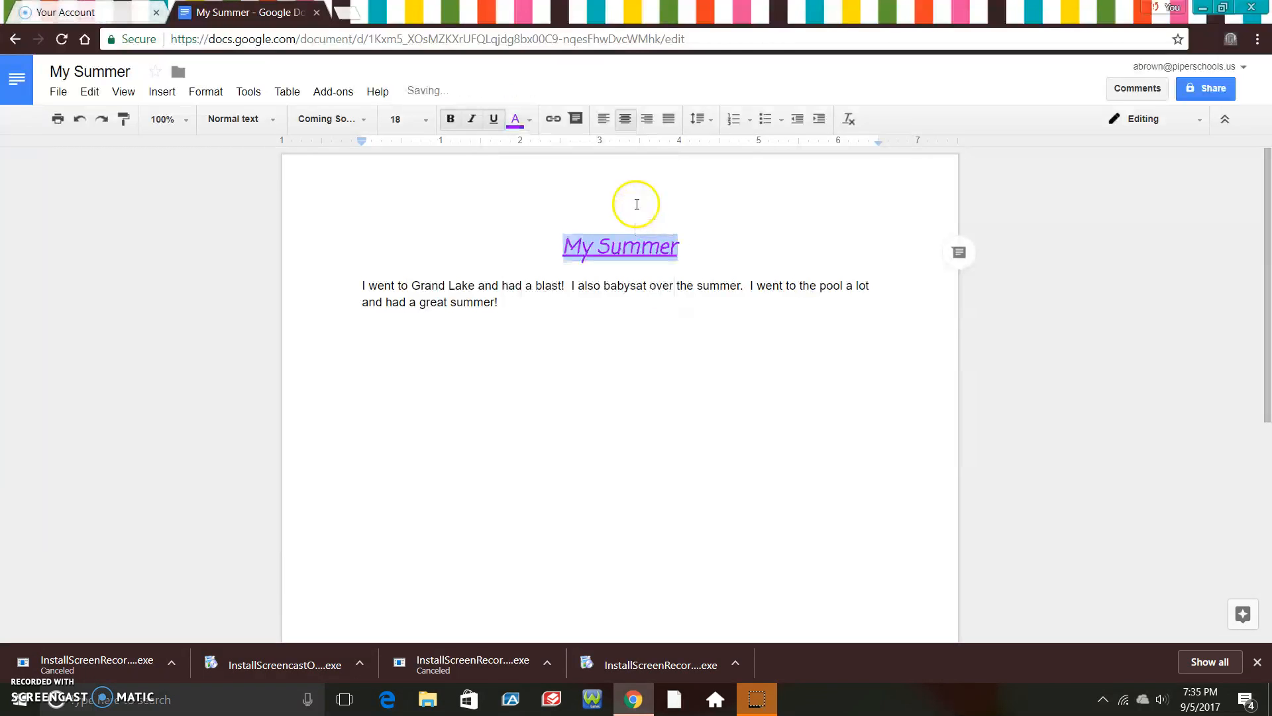
pyautogui.click(721, 247)
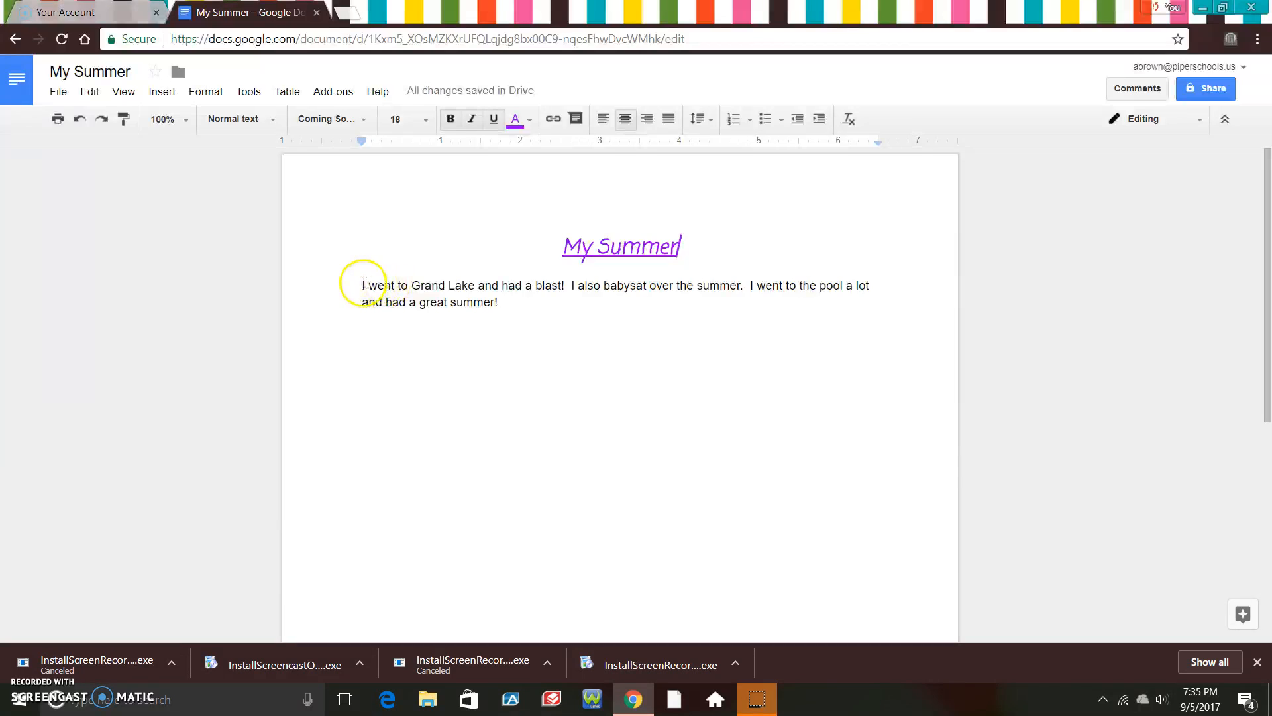
# Change the whole body paragraph below the title to the Coming Soon font at size 14
pyautogui.moveTo(363, 283); pyautogui.dragTo(500, 309)
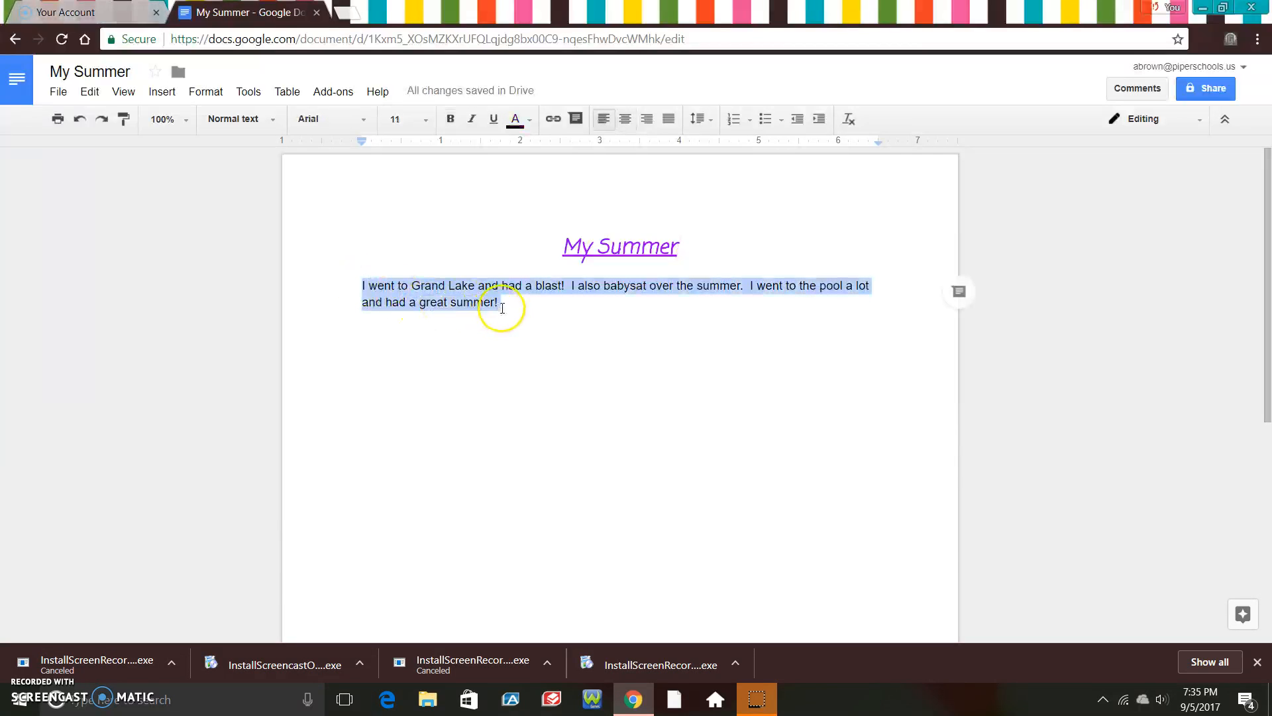
pyautogui.click(365, 123)
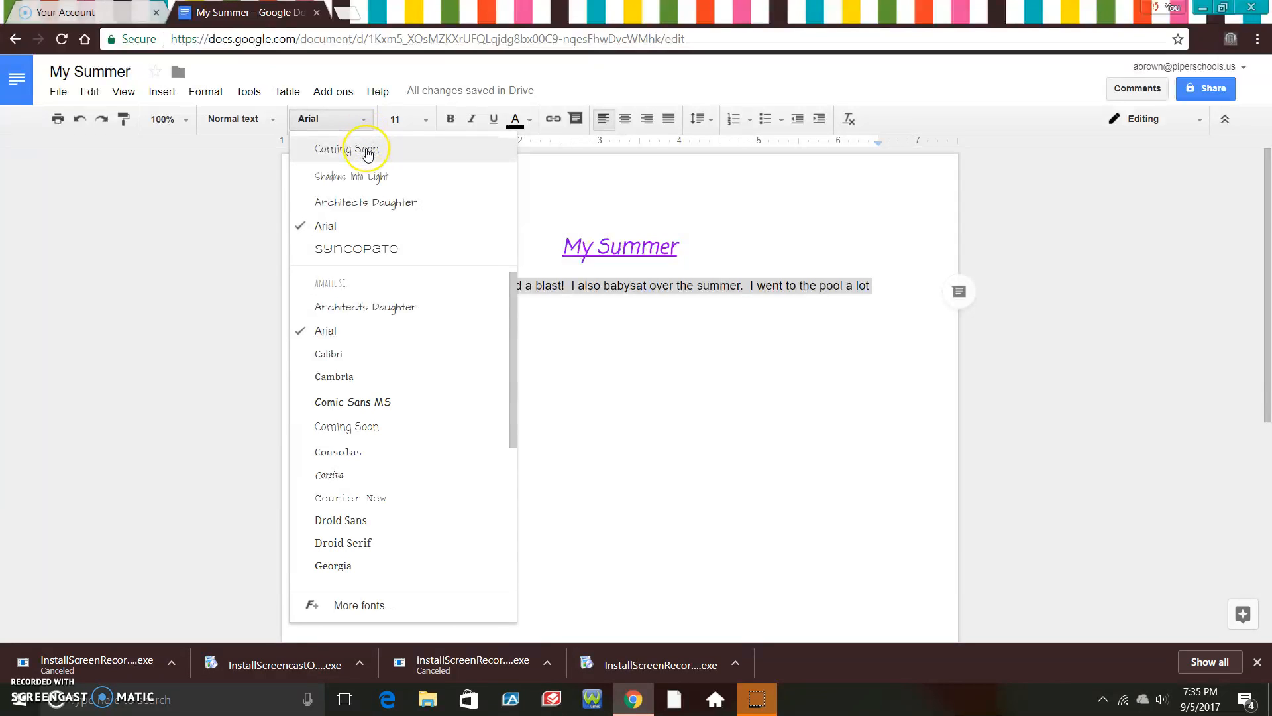
pyautogui.click(368, 152)
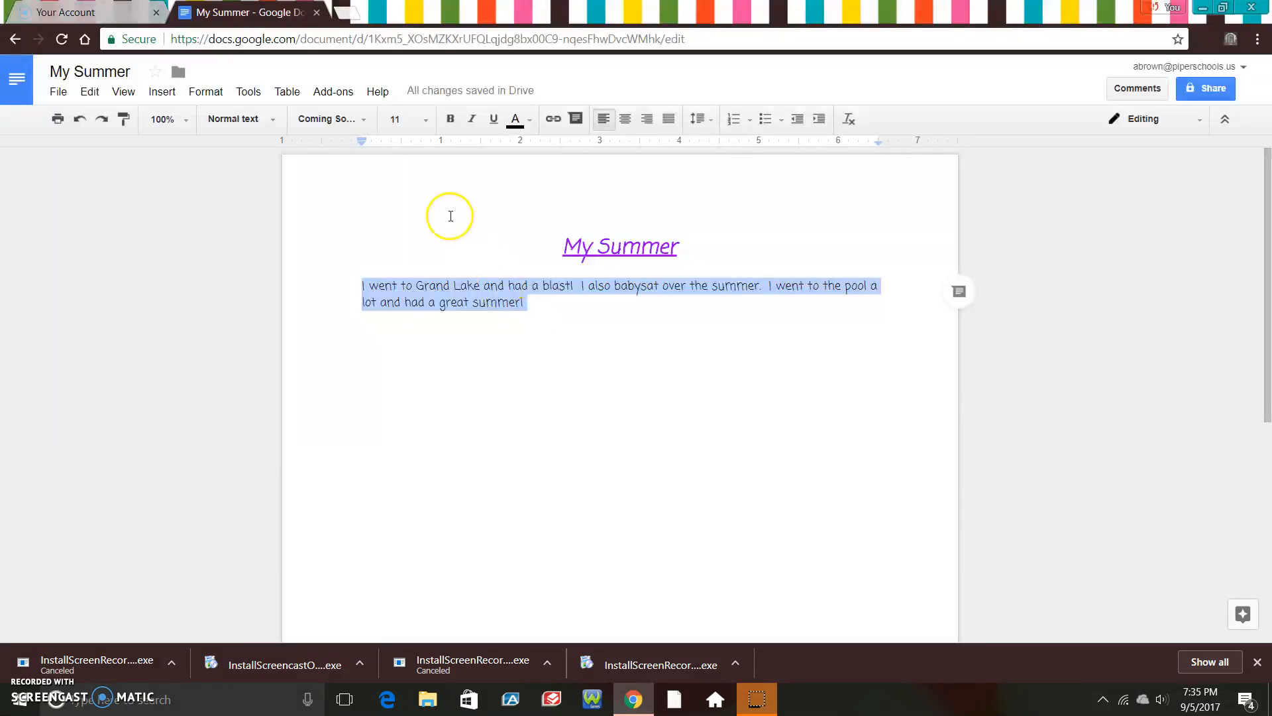
pyautogui.click(426, 121)
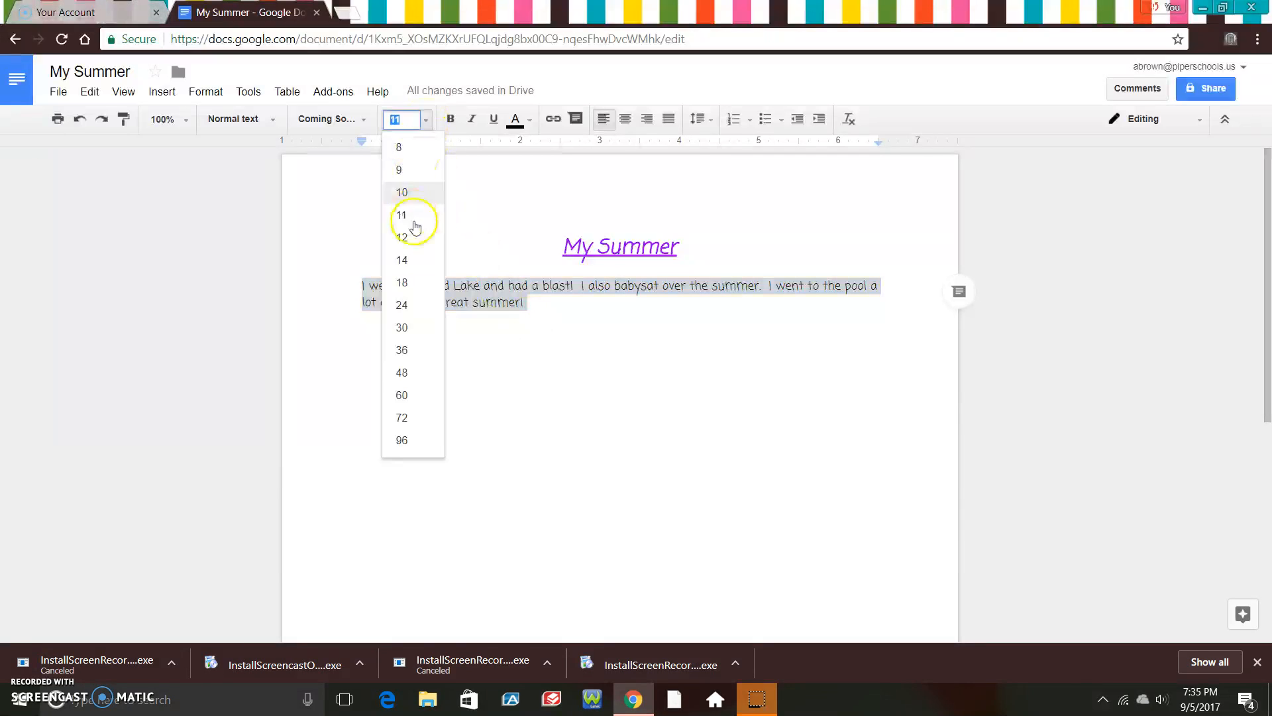
pyautogui.click(406, 259)
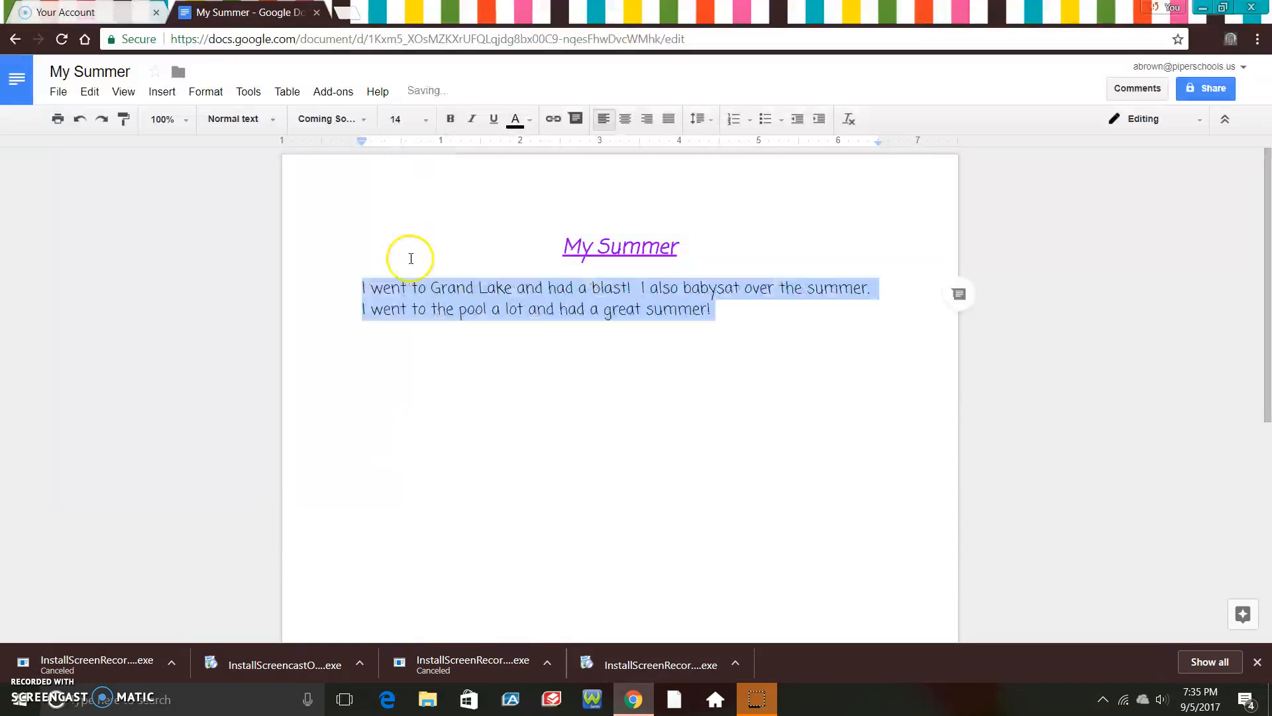
# Start a new line after the body paragraph's last sentence, ending in "had a great summer!"
pyautogui.click(721, 313)
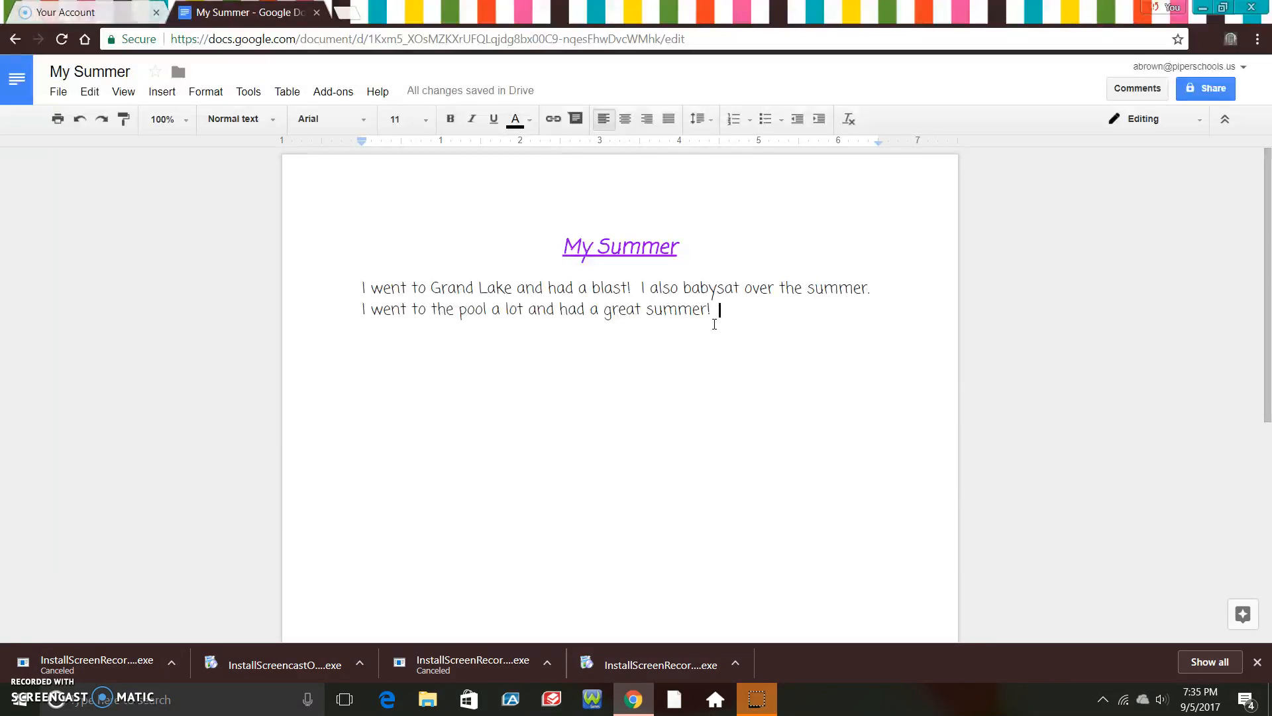
pyautogui.press('Return')
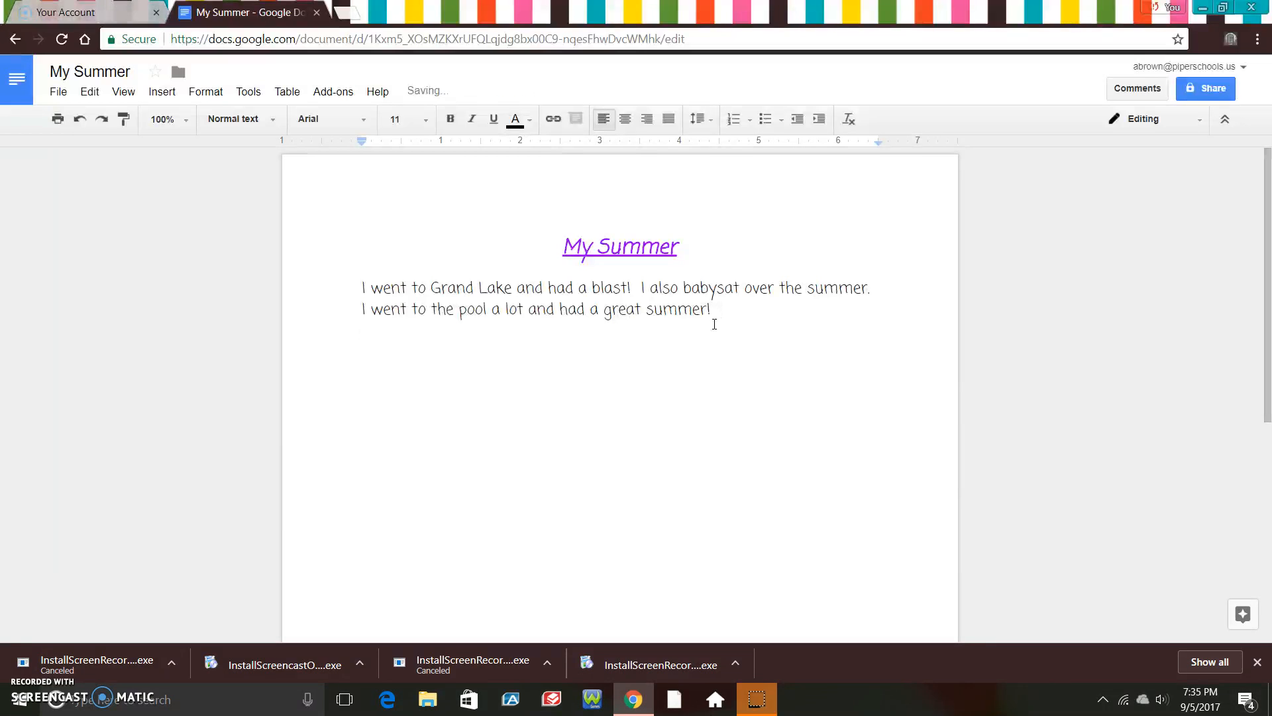